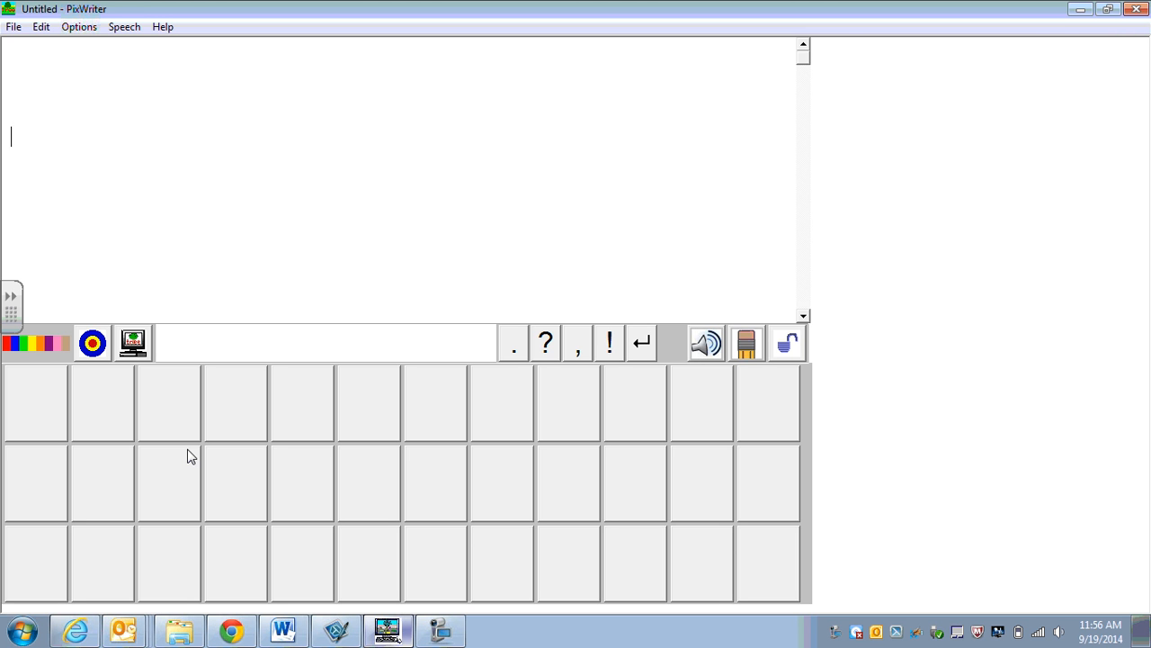
# Write the sentence "Today is Friday." in the writing area
pyautogui.write('Today is ')
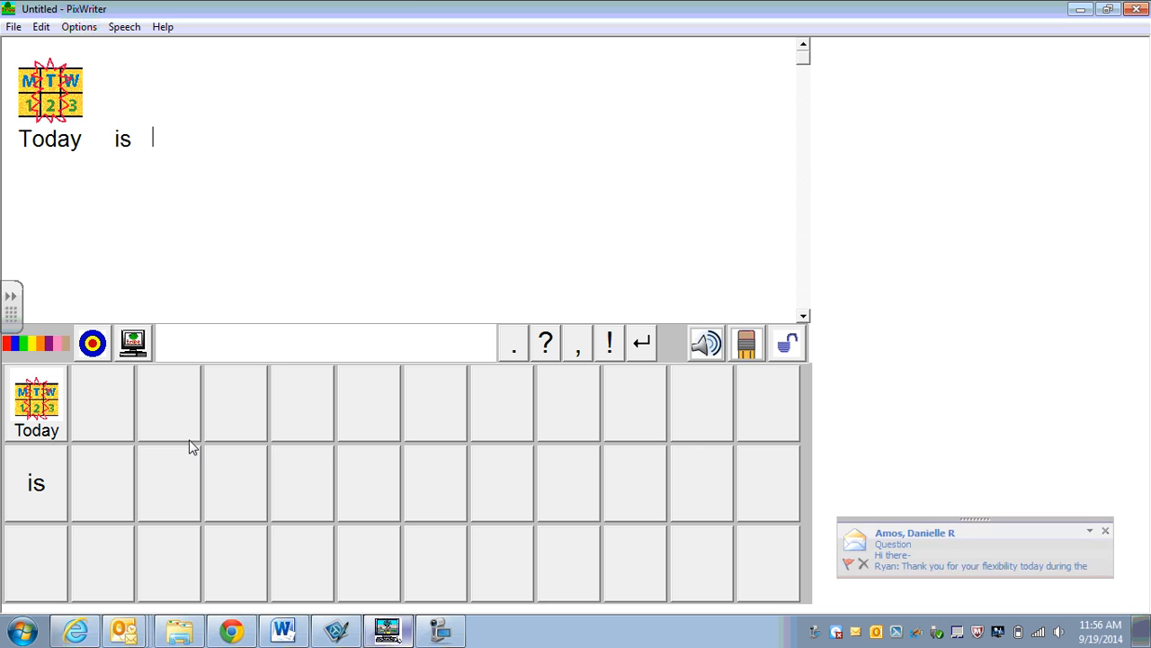
pyautogui.write('Friday')
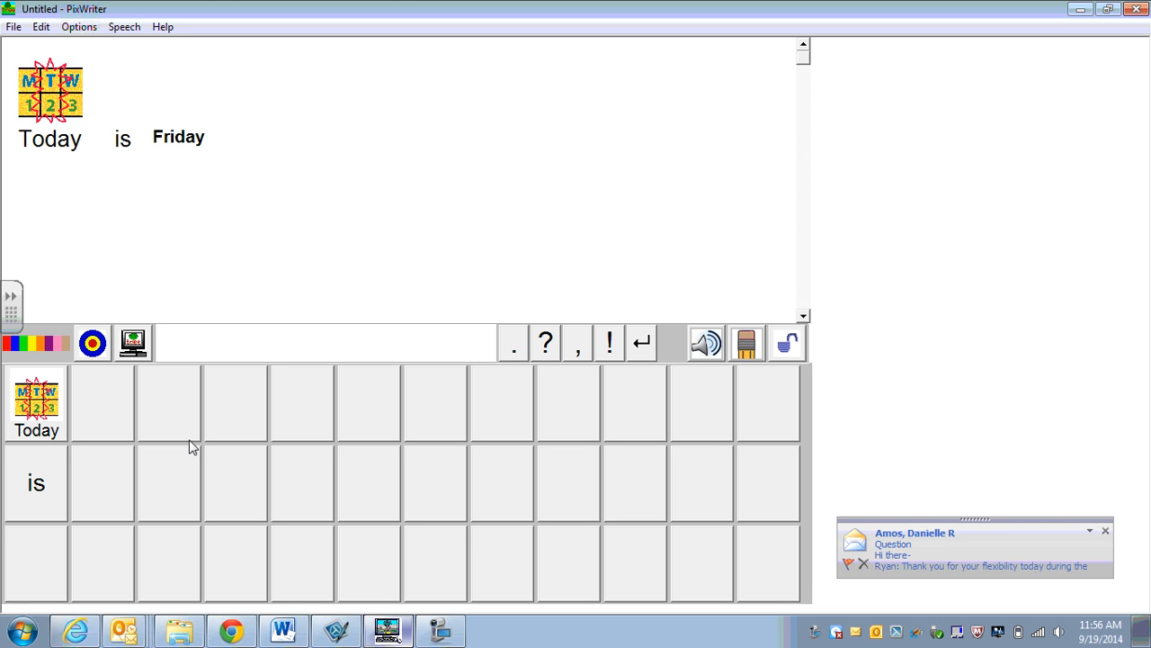
pyautogui.write('.')
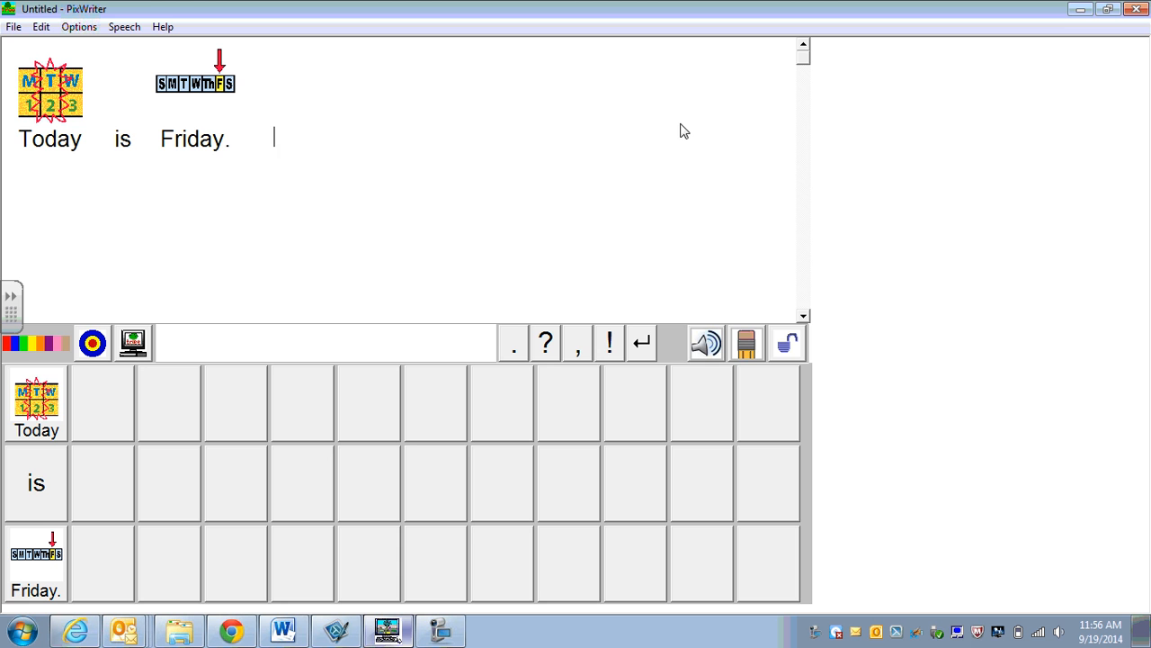
# Have the sentence read aloud, then erase its last word and write "Thursday." in its place
pyautogui.click(709, 342)
pyautogui.click(748, 343)
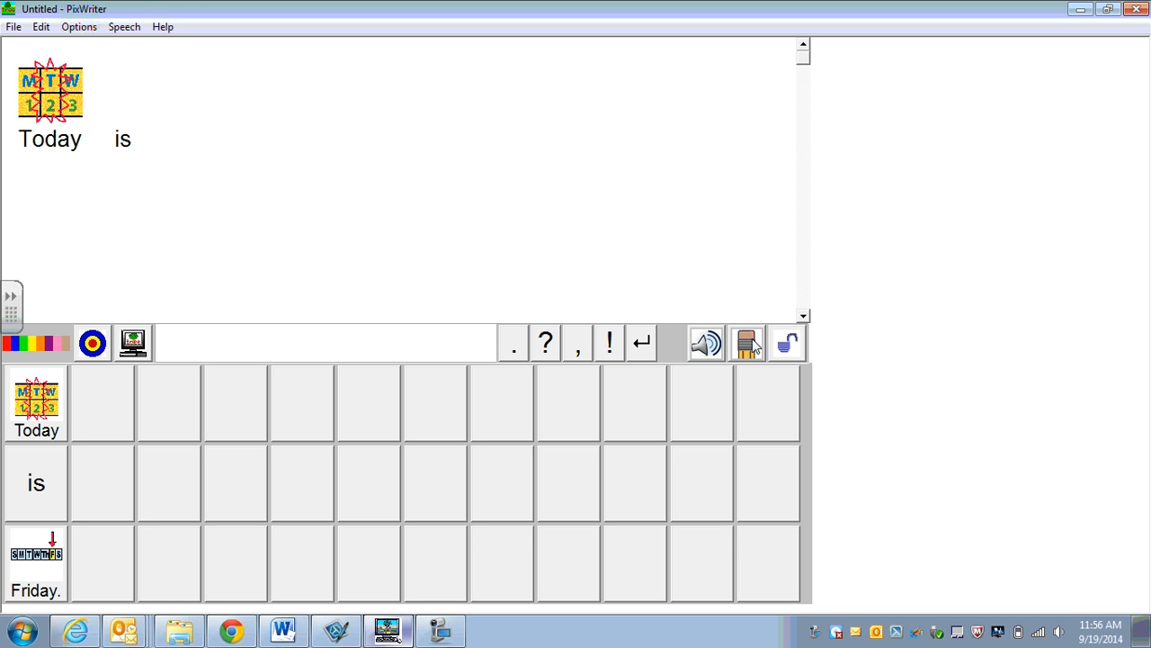
pyautogui.write('Thursday.')
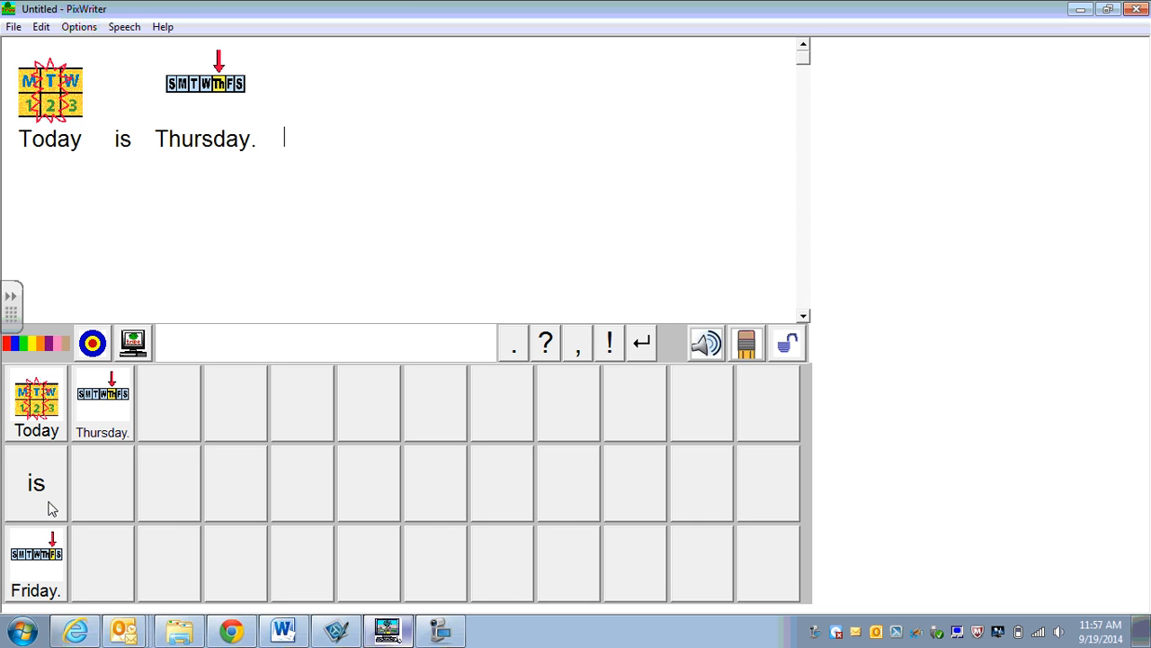
# Remove all the words from the word grid and erase the whole sentence from the writing area
pyautogui.click(51, 556)
pyautogui.click(36, 490)
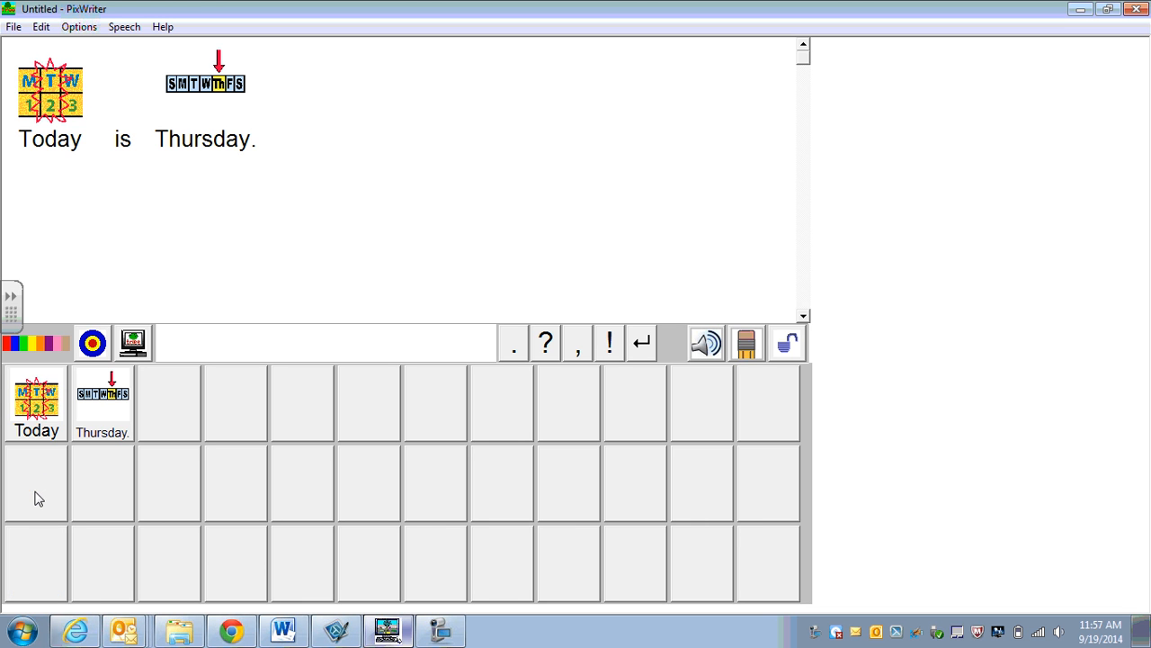
pyautogui.click(44, 422)
pyautogui.click(97, 431)
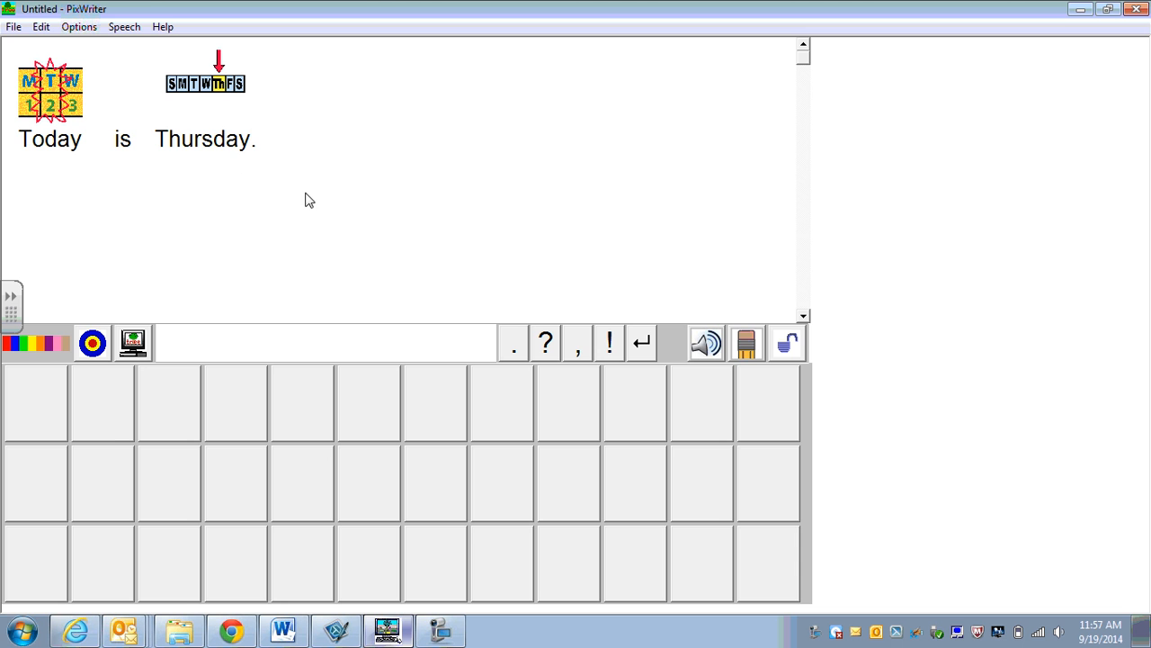
pyautogui.press('BackSpace')
pyautogui.press('BackSpace')
pyautogui.press('BackSpace')
pyautogui.press('BackSpace')
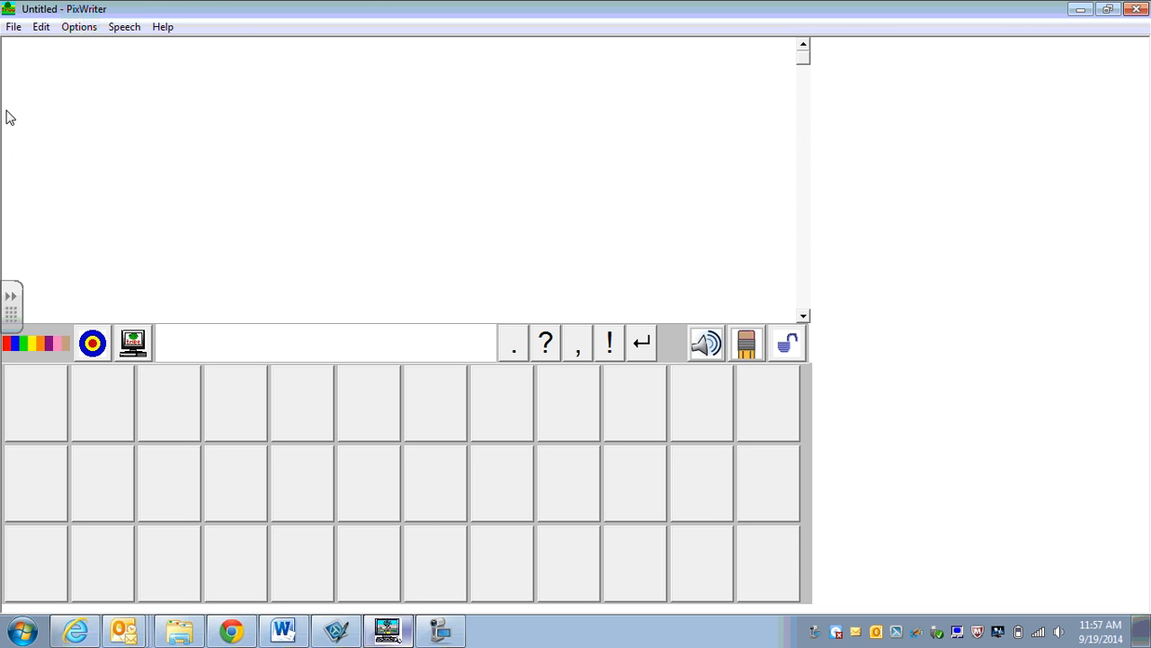
pyautogui.click(441, 629)
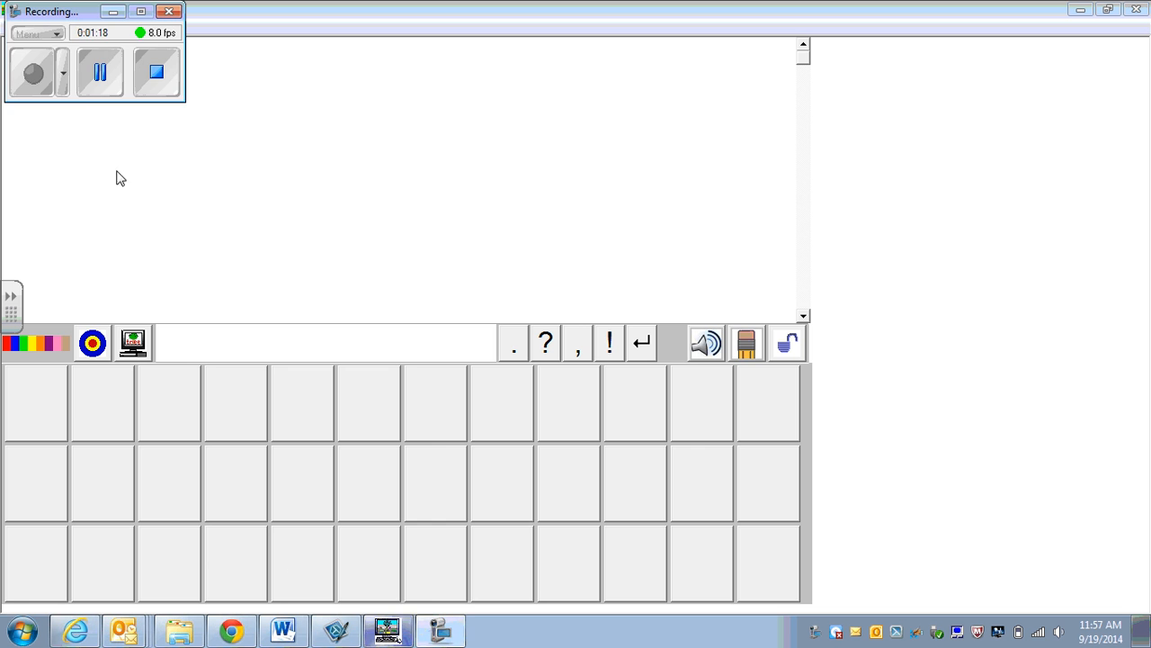
pyautogui.click(81, 90)
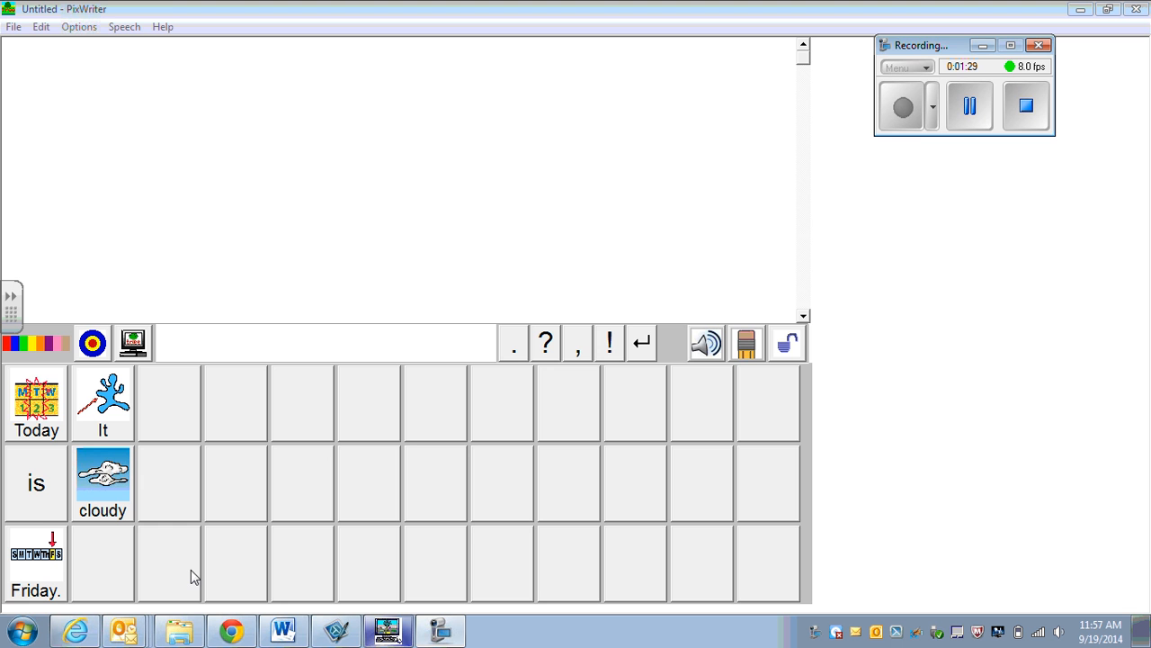
# Compose "Today is Friday. It is cloudy." in the writing area using the grid words and the period
pyautogui.click(38, 429)
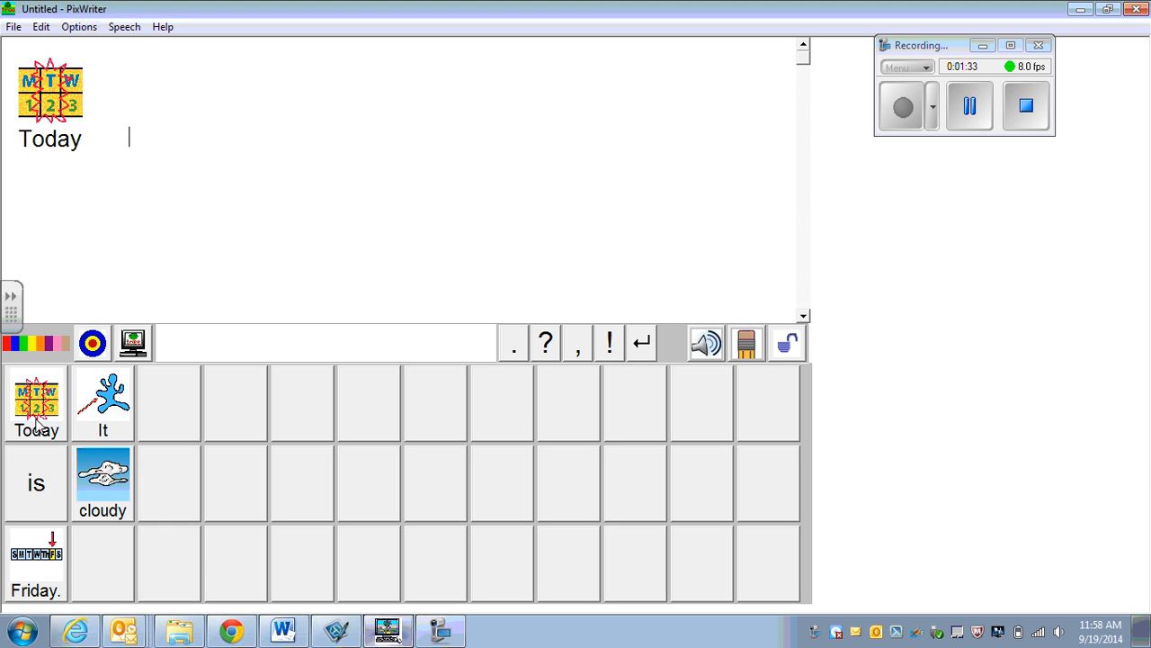
pyautogui.click(40, 505)
pyautogui.click(34, 569)
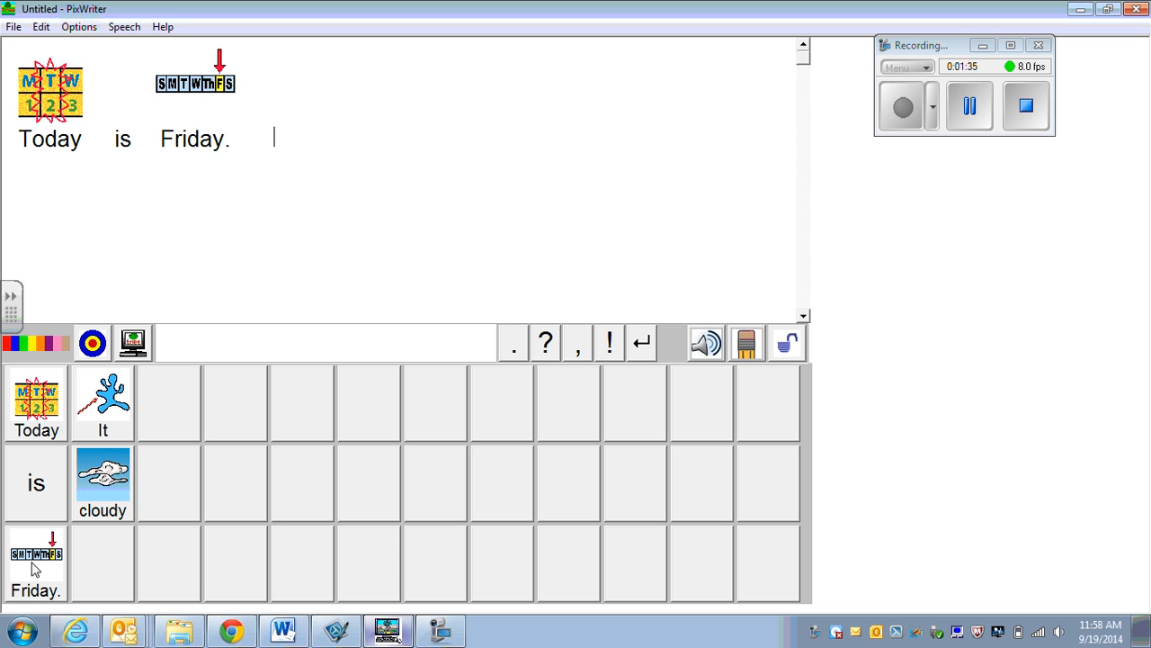
pyautogui.click(101, 423)
pyautogui.click(45, 464)
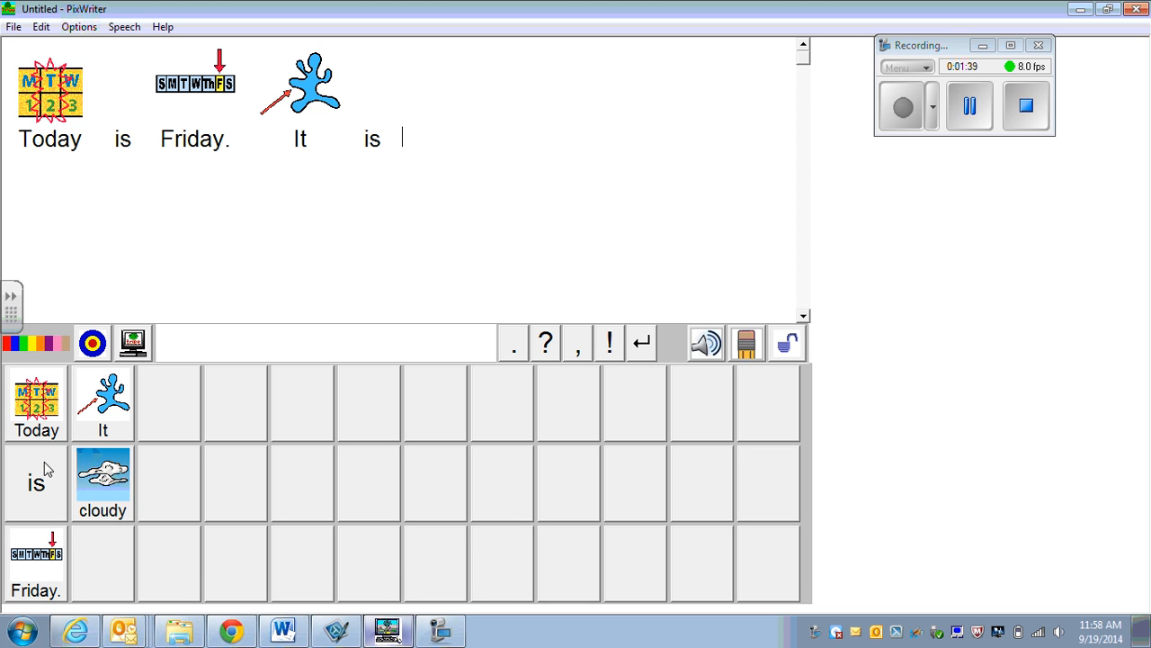
pyautogui.click(104, 488)
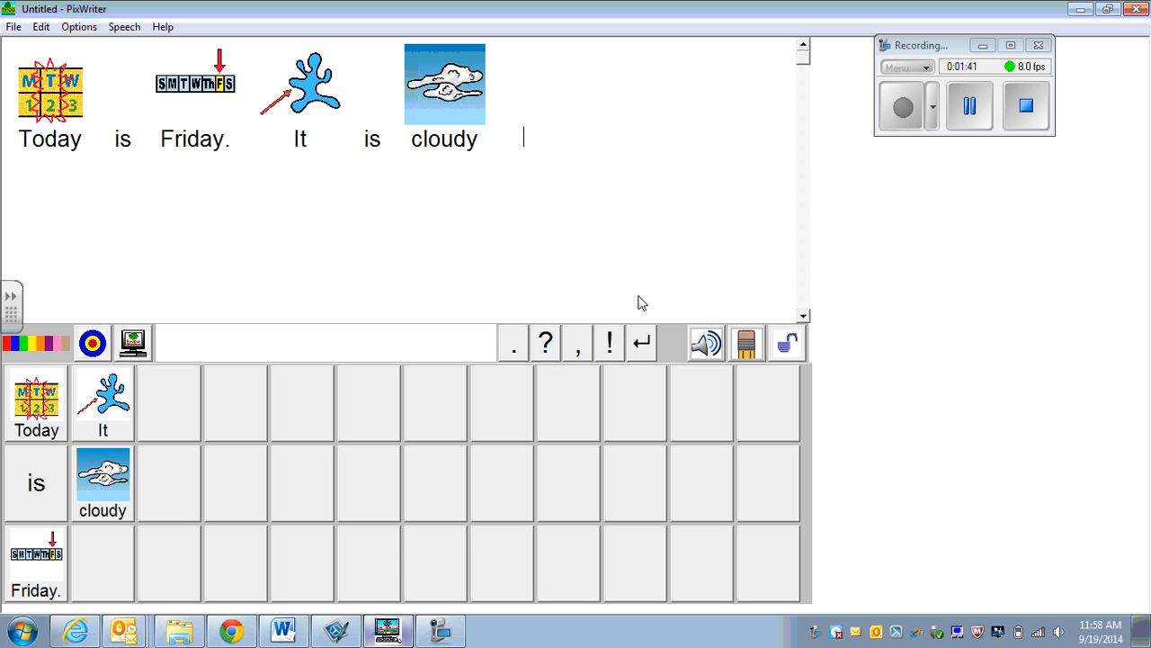
pyautogui.click(517, 347)
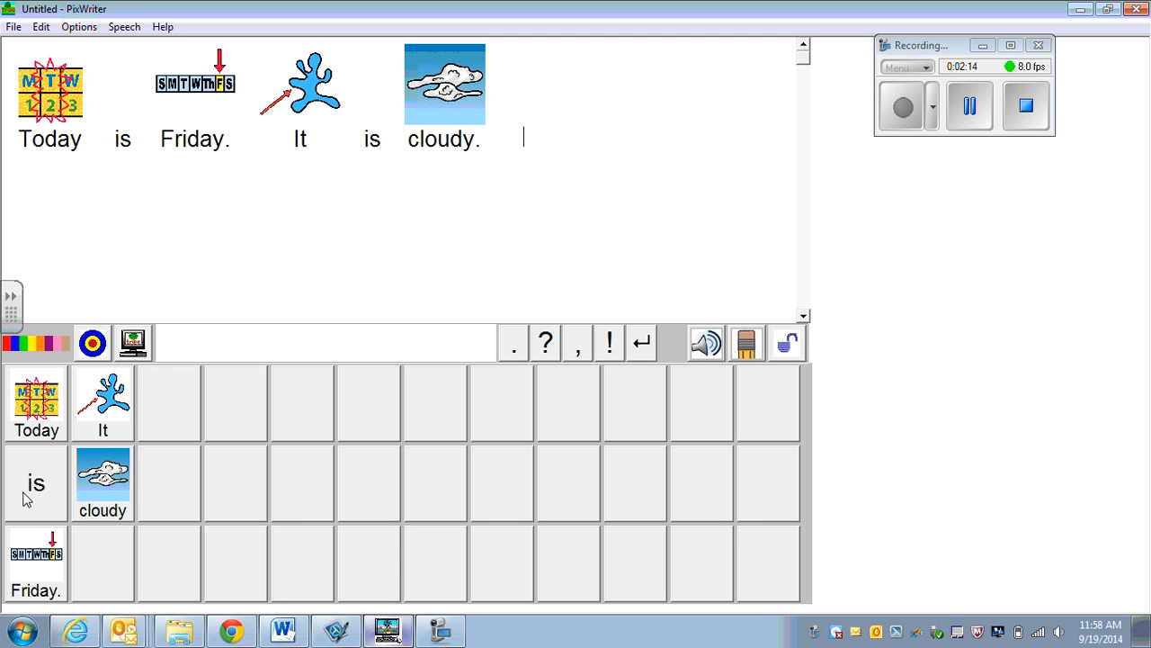
# Arrange "Today", "is" and "Friday." in order along the grid's first row and add that sentence to the text
pyautogui.moveTo(26, 500); pyautogui.dragTo(112, 427)
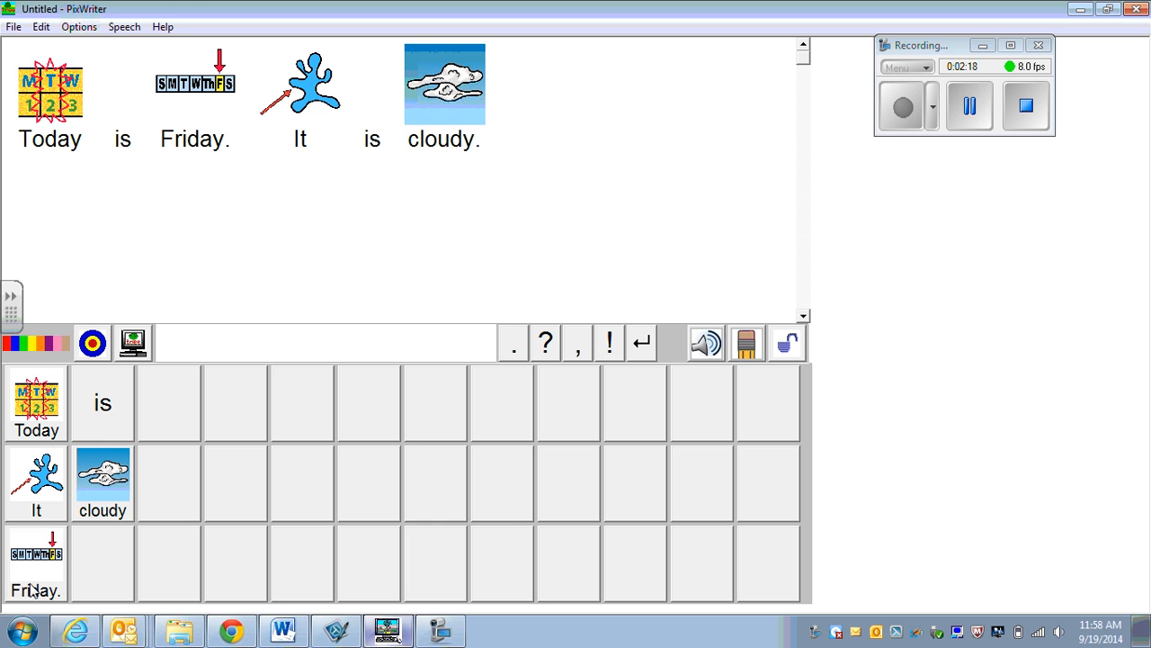
pyautogui.moveTo(38, 594); pyautogui.dragTo(171, 420)
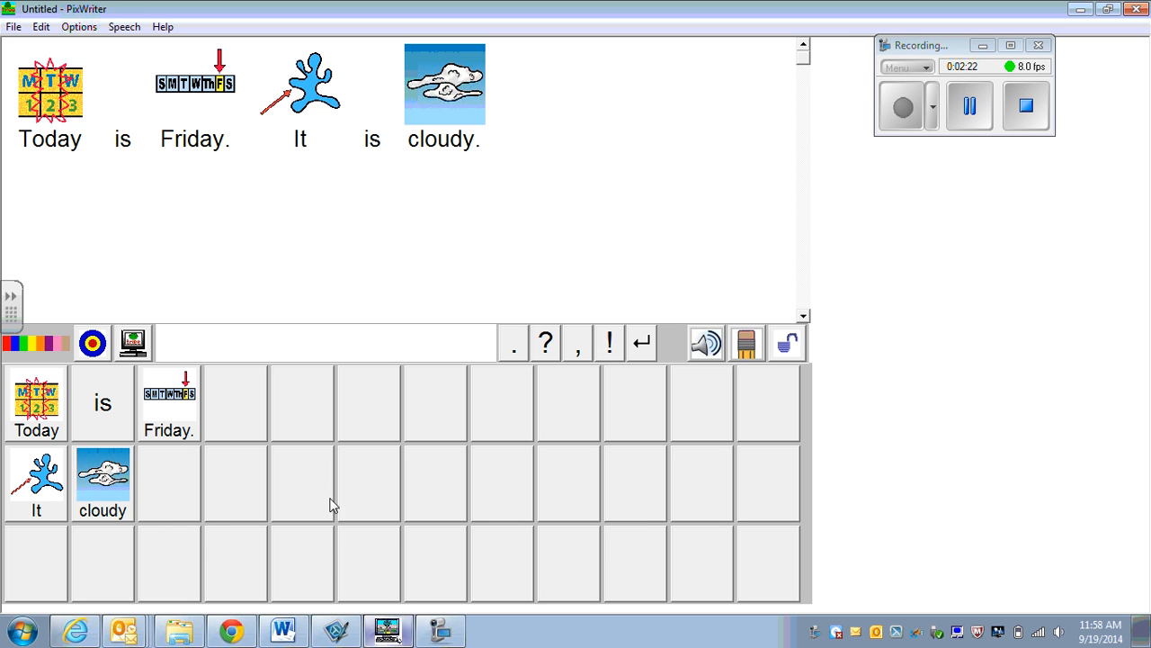
pyautogui.click(38, 403)
pyautogui.click(109, 392)
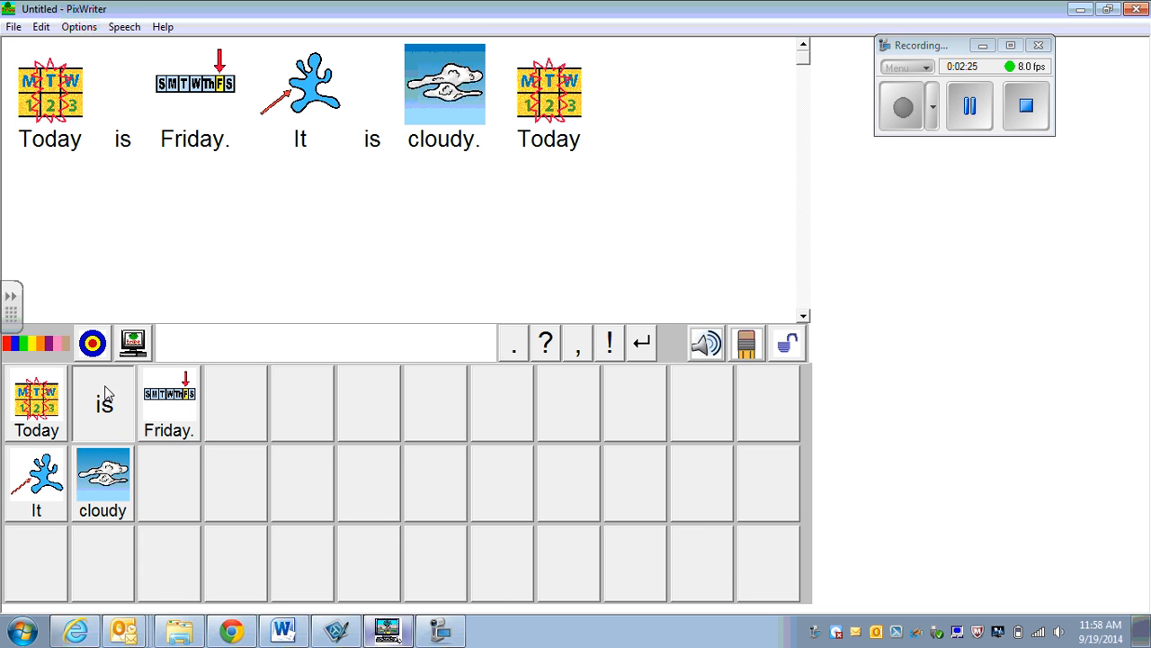
pyautogui.click(155, 412)
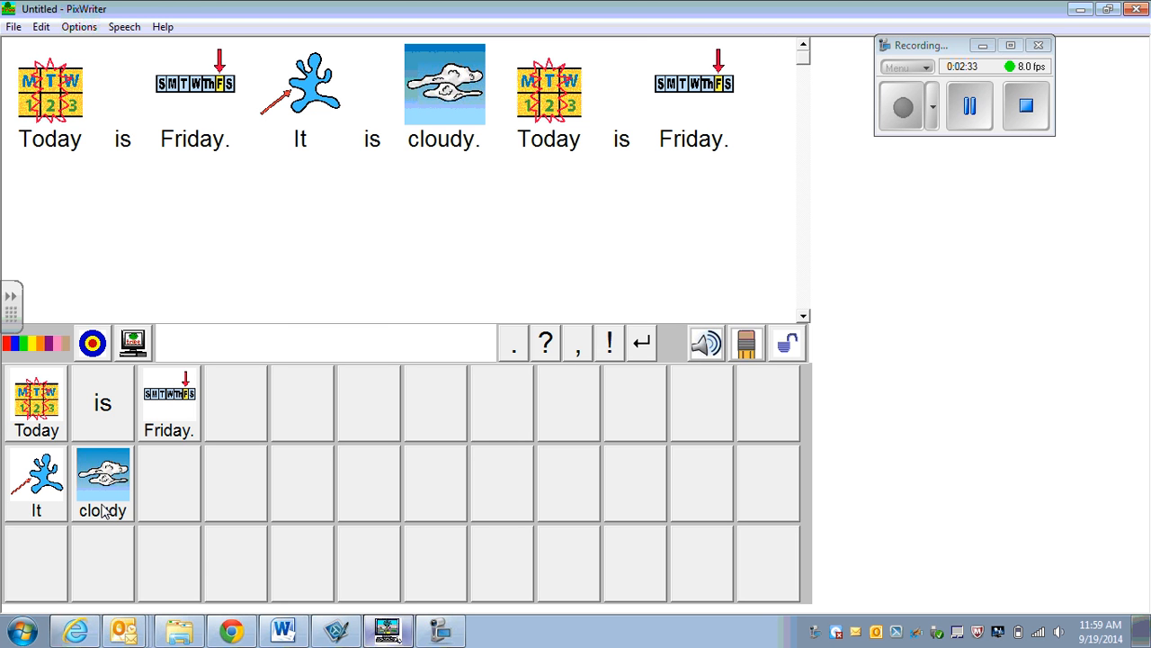
# Move "cloudy" to the third cell of the grid's second row and place a second "is" between "It" and "cloudy"
pyautogui.moveTo(101, 505); pyautogui.dragTo(166, 506)
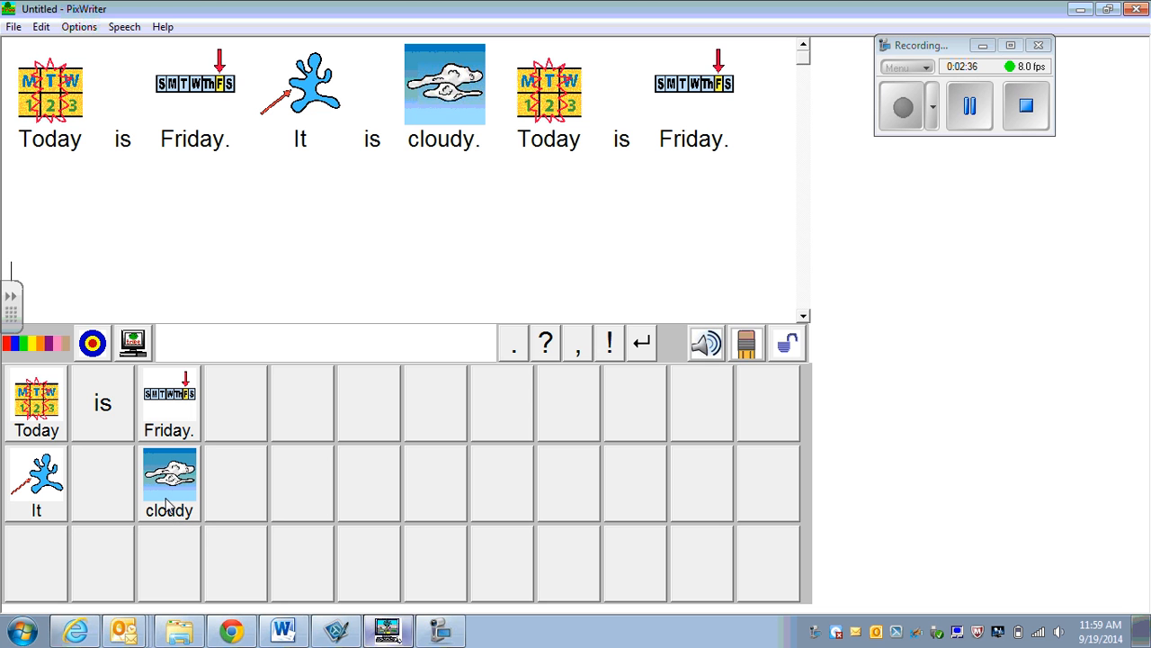
pyautogui.click(111, 409)
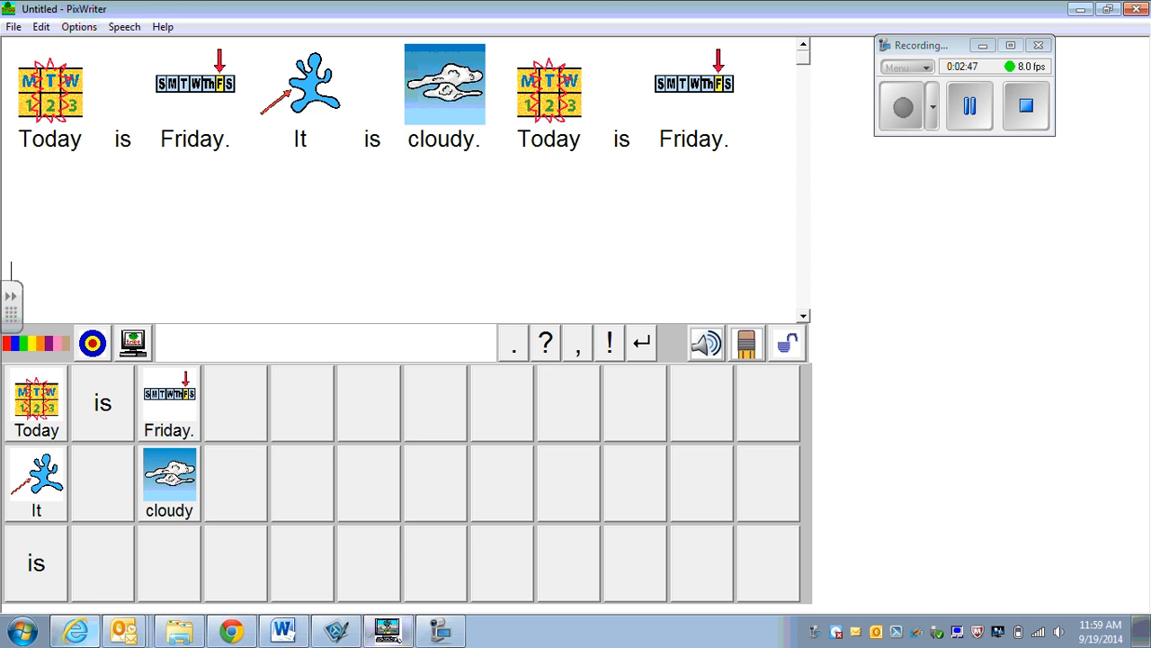
pyautogui.moveTo(47, 581); pyautogui.dragTo(124, 477)
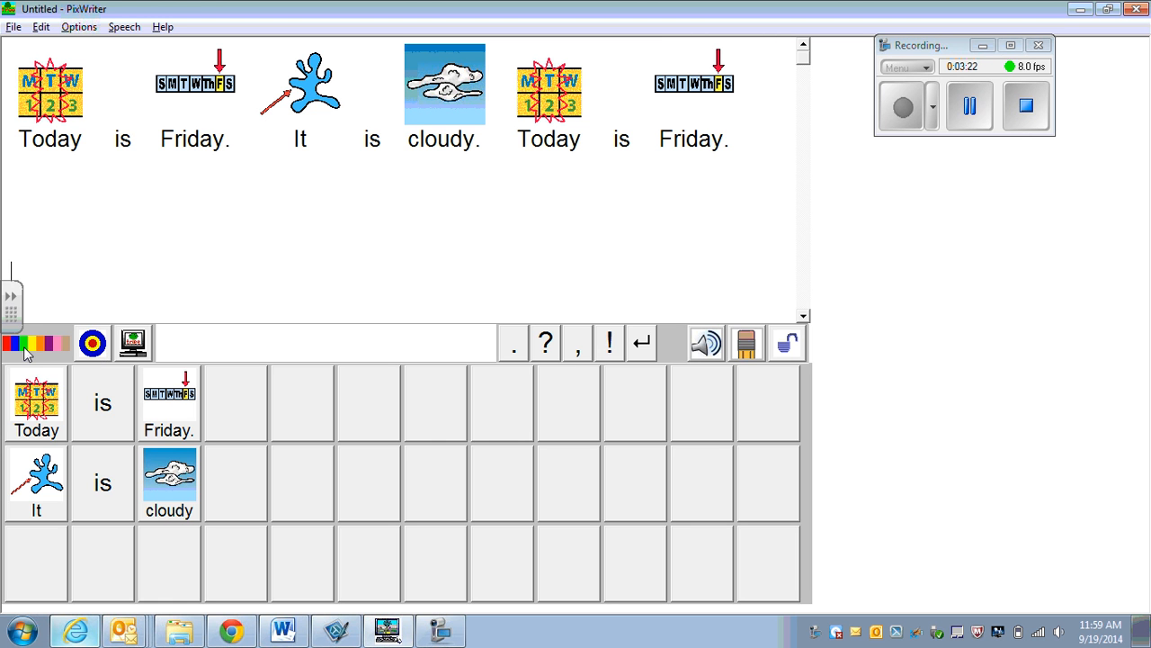
# Outline the three words of the grid's first row in green and those of the second row in red
pyautogui.click(53, 393)
pyautogui.click(101, 401)
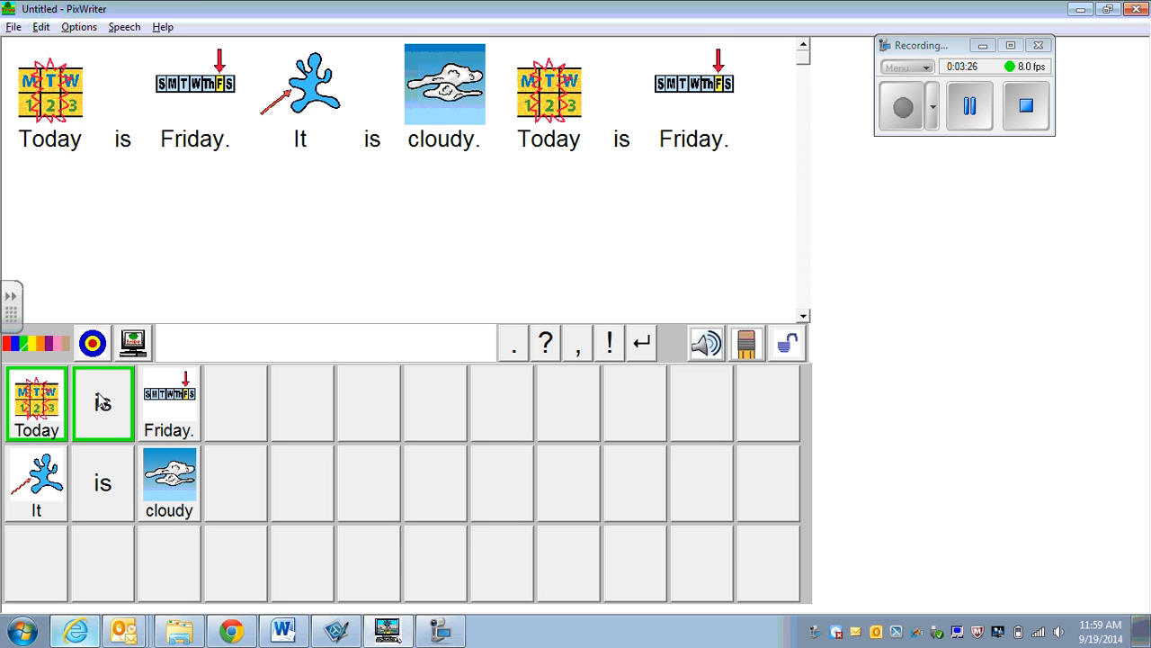
pyautogui.click(181, 406)
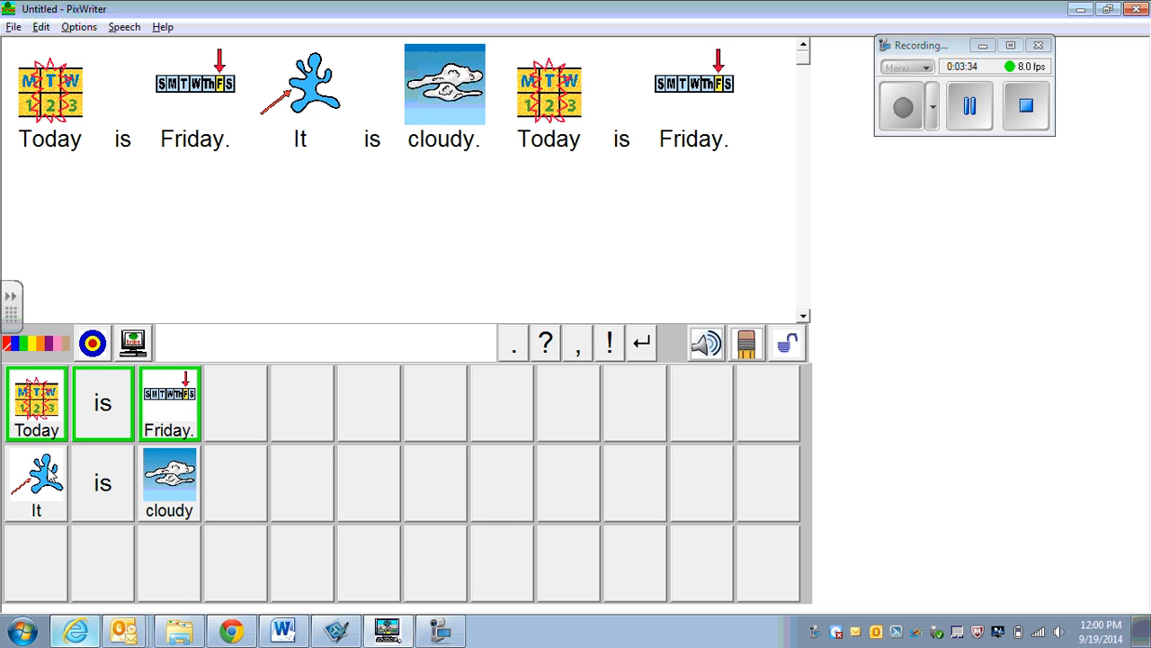
pyautogui.click(38, 500)
pyautogui.click(99, 502)
pyautogui.click(167, 506)
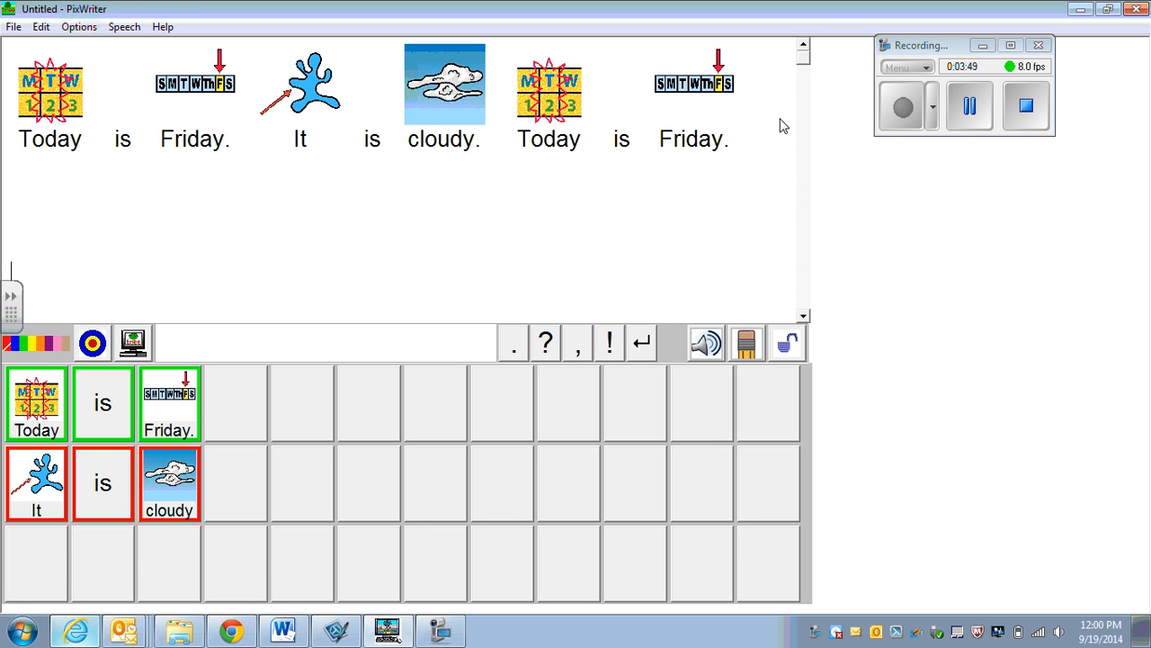
# Clear the writing area and compose "Today is Friday. It is cloudy." from the color-coded grid words and the period
pyautogui.press('Return')
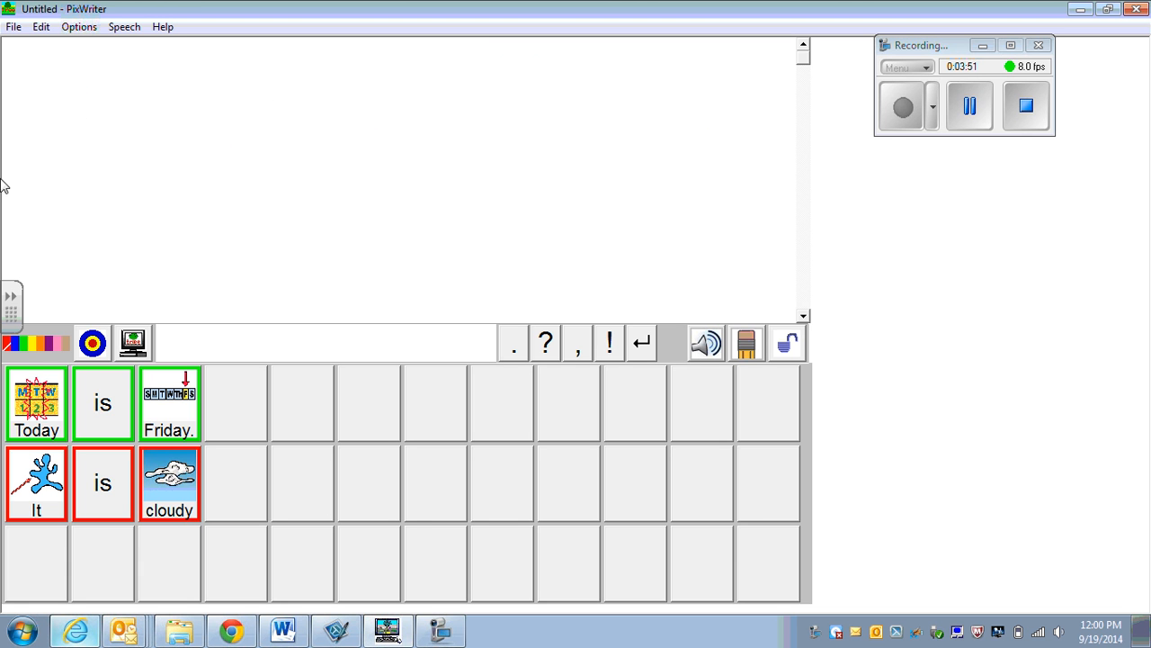
pyautogui.click(34, 430)
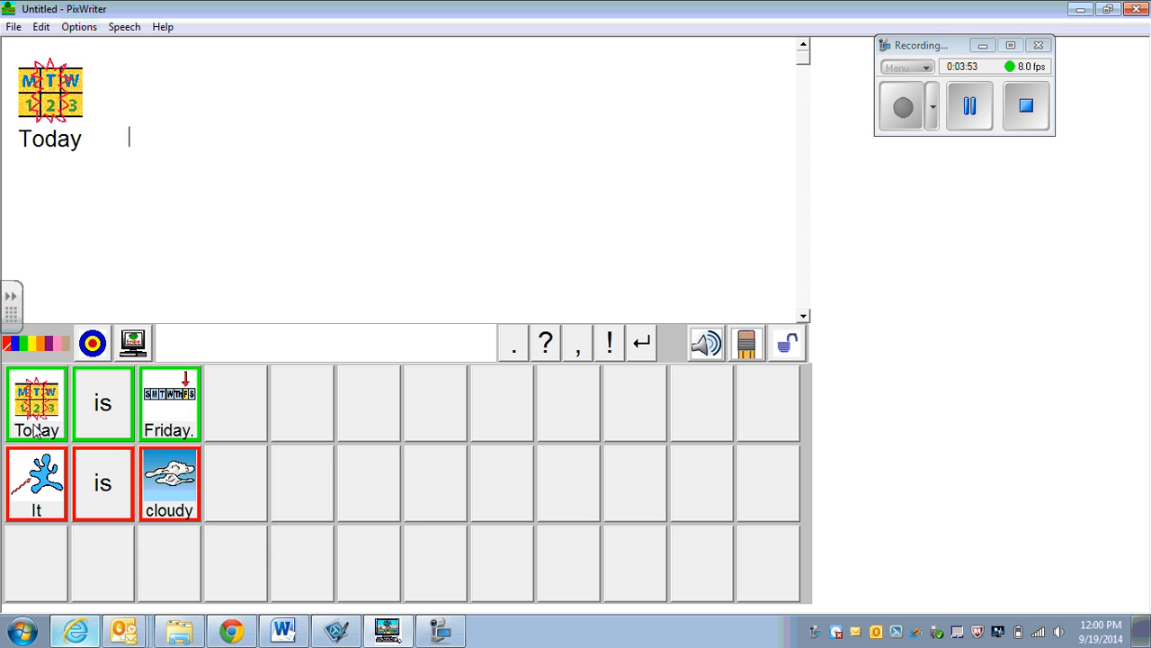
pyautogui.click(101, 403)
pyautogui.click(167, 432)
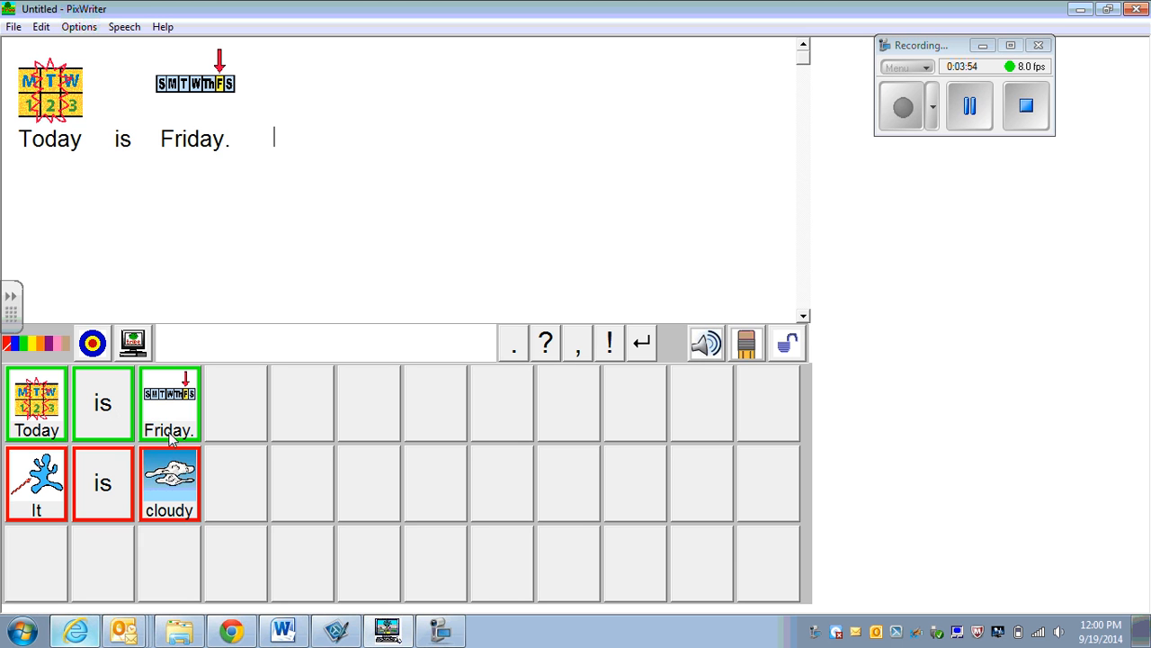
pyautogui.click(39, 499)
pyautogui.click(101, 509)
pyautogui.click(193, 492)
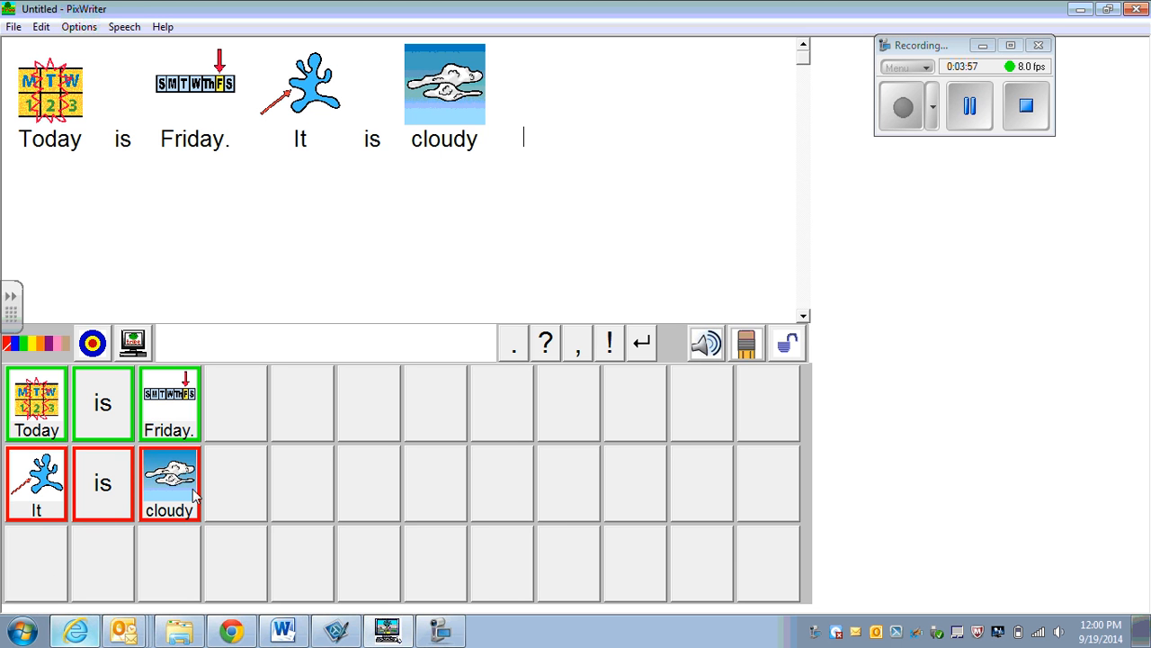
pyautogui.click(516, 351)
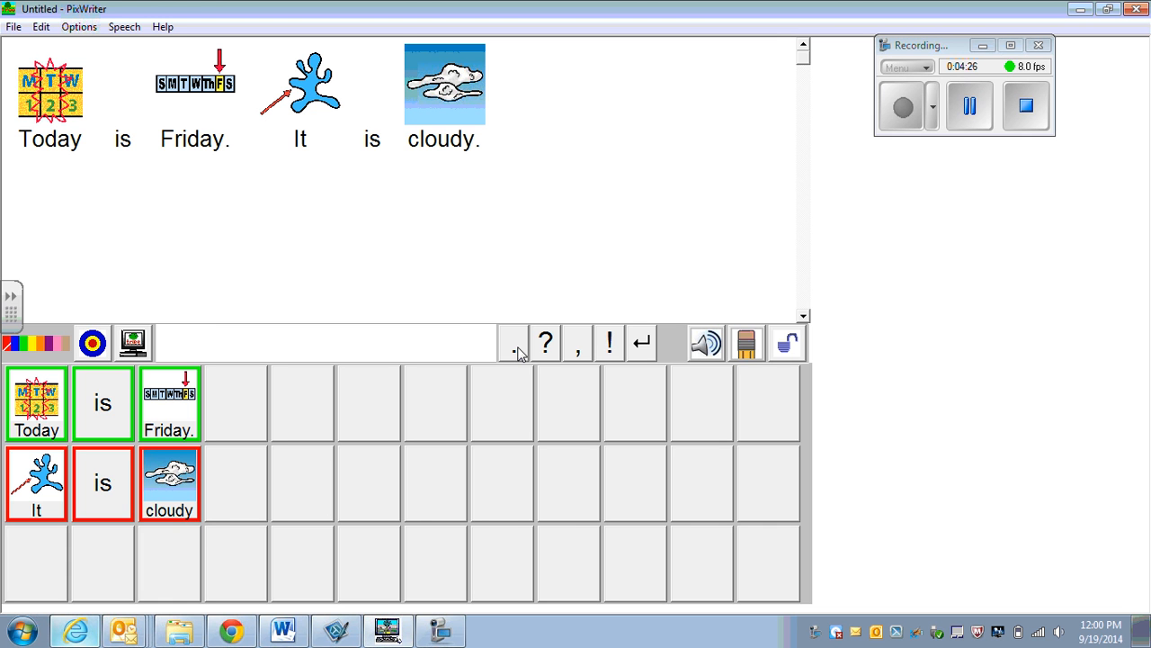
# Write "Ben Franklin" after the last sentence and add "Ben Franklin" as one target phrase with the standard picture
pyautogui.write('Ben Franklin')
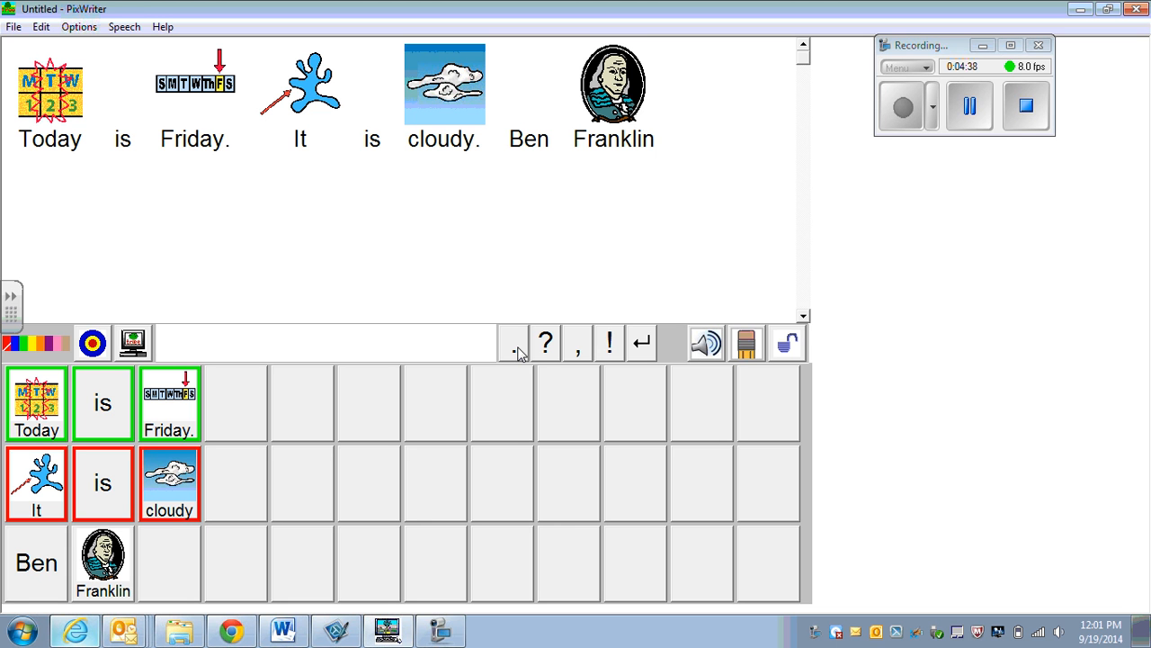
pyautogui.click(92, 344)
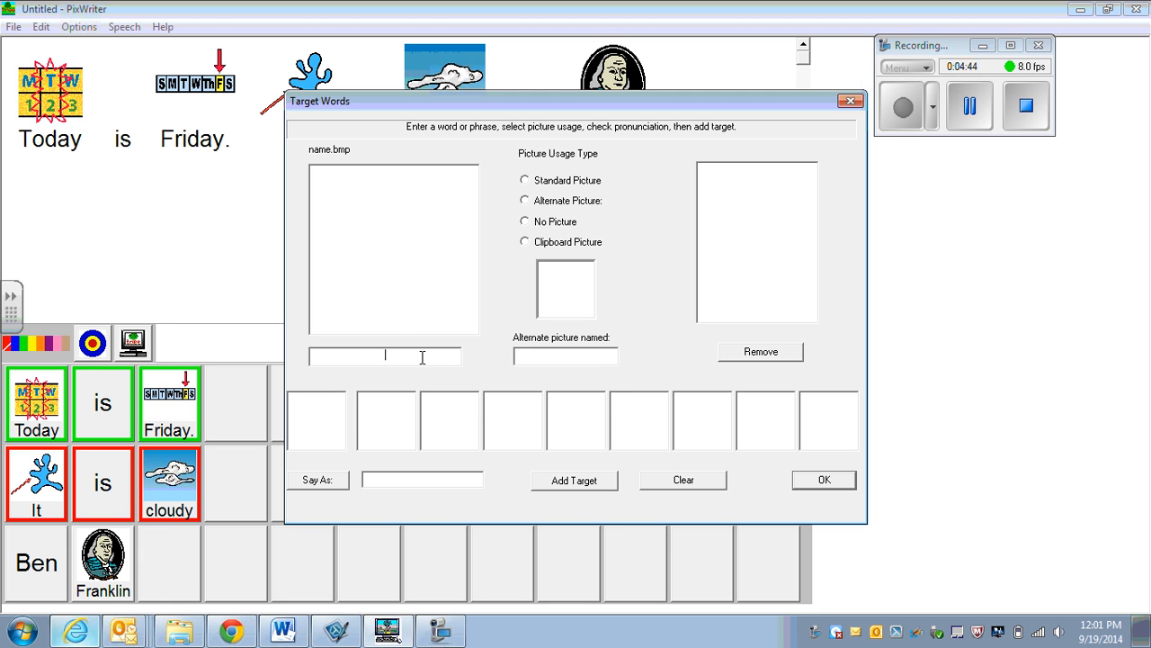
pyautogui.write('Ben Frankl')
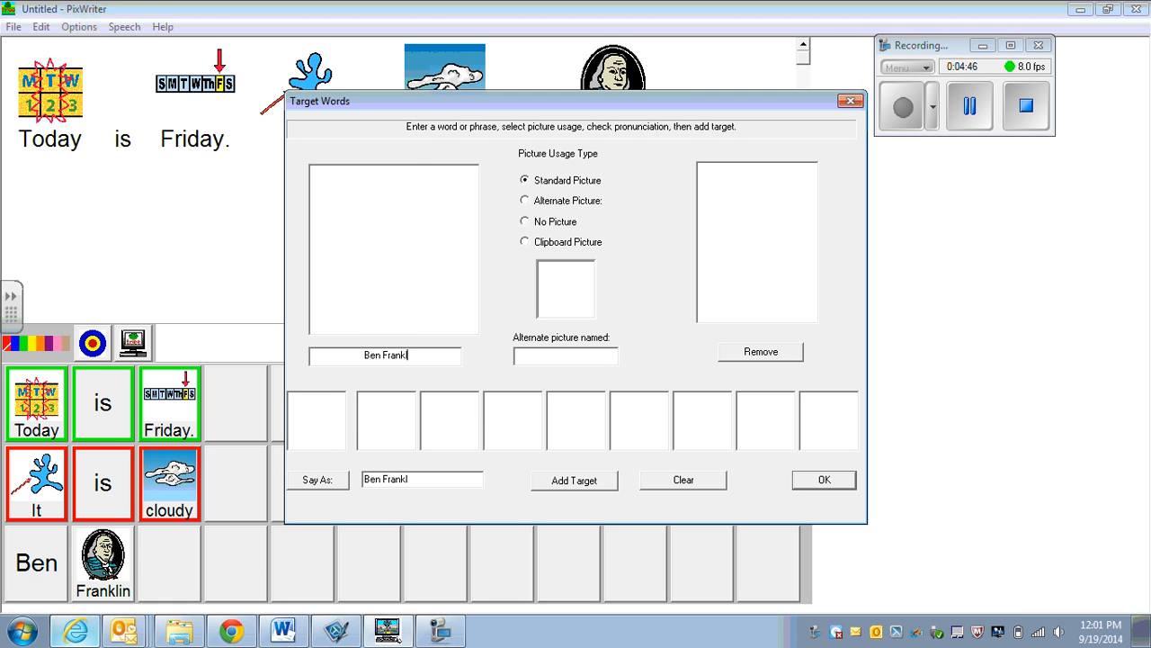
pyautogui.write('in')
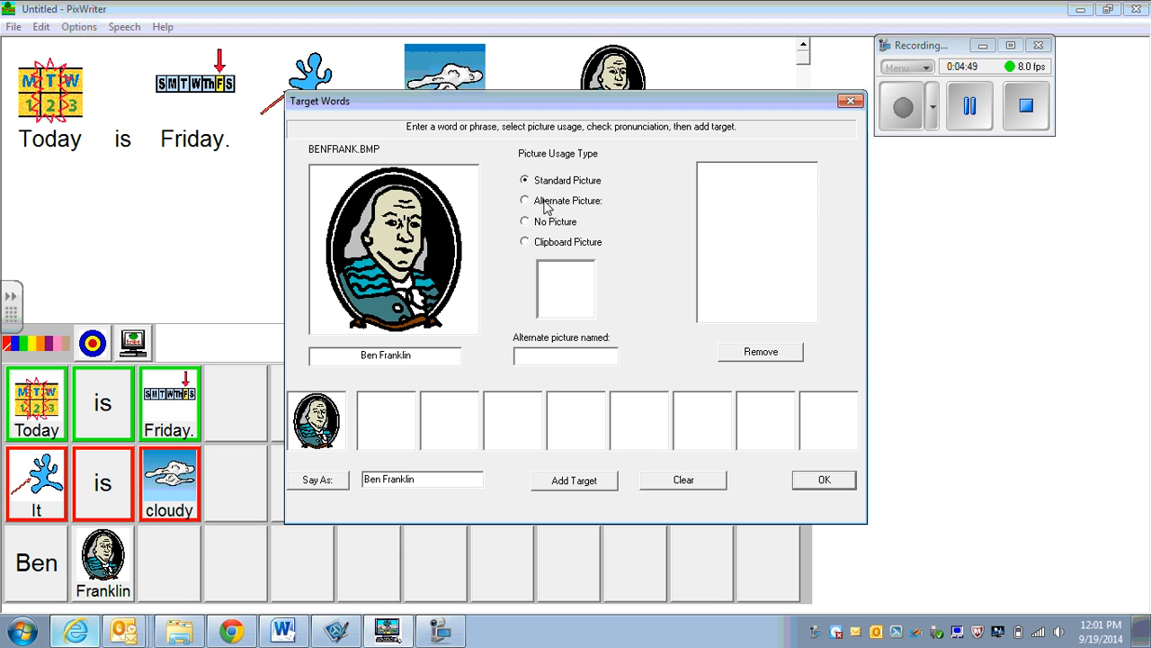
pyautogui.click(575, 486)
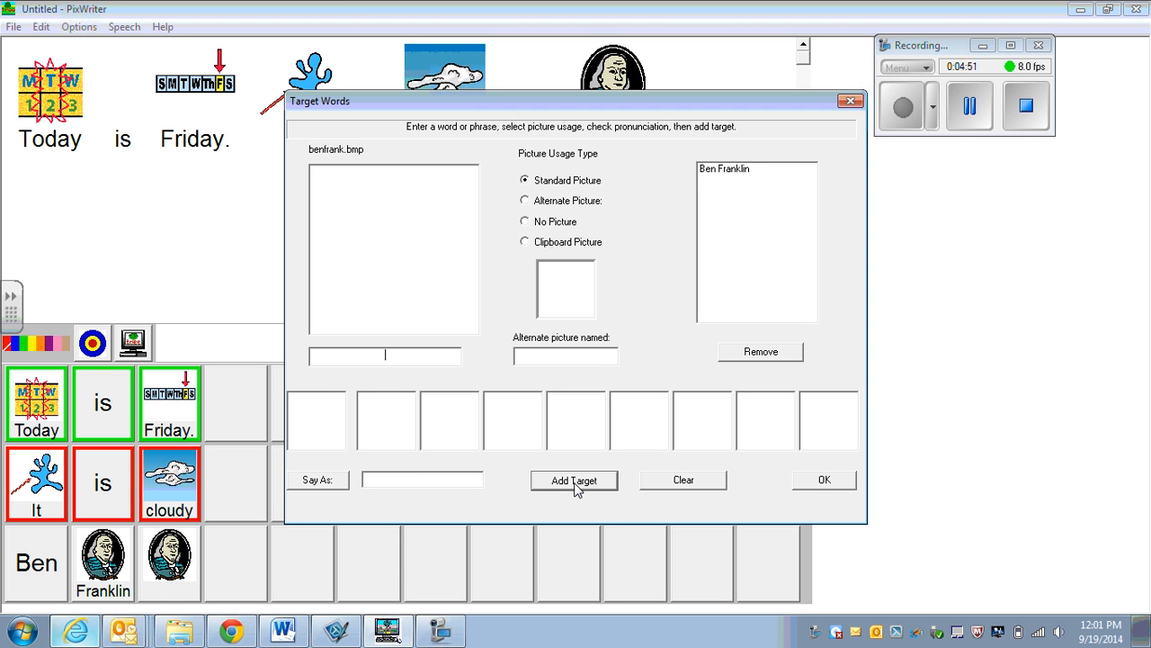
# Write "ice cream" after "Ben Franklin" and add "ice cream" as one target phrase with the standard picture
pyautogui.click(834, 485)
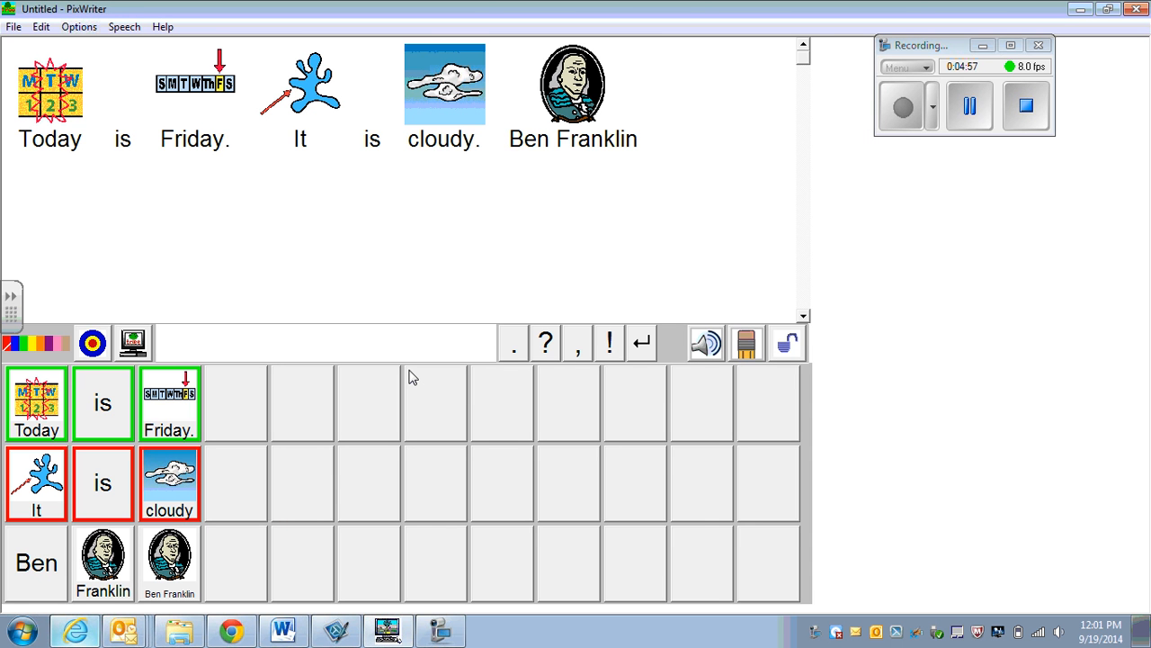
pyautogui.write('ice cream')
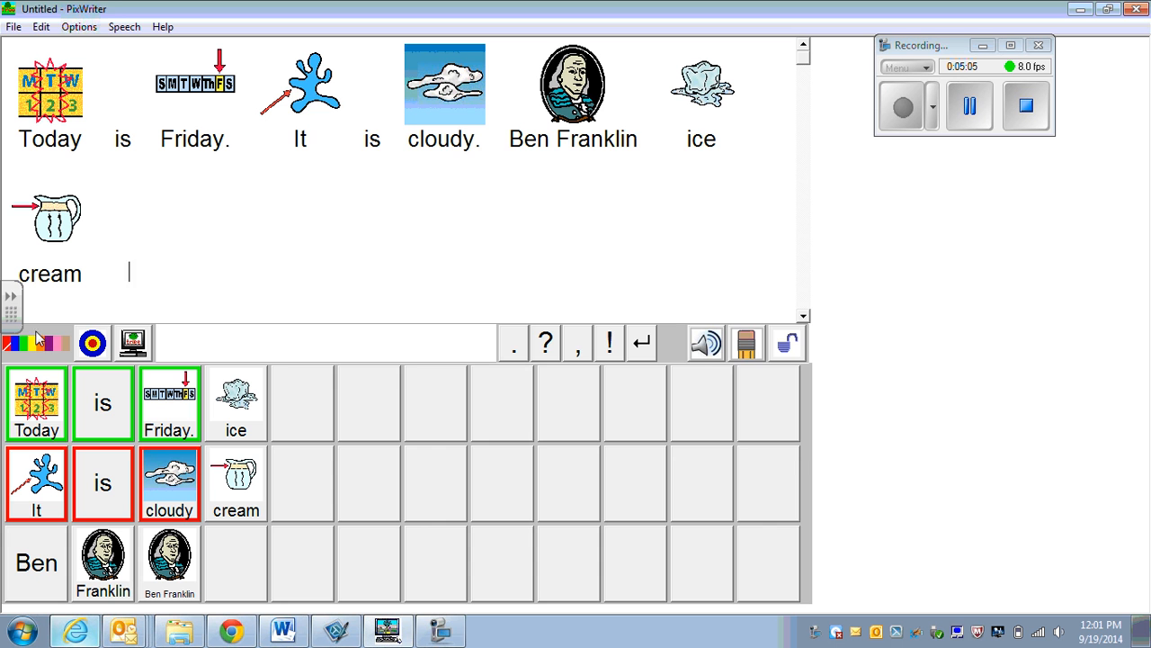
pyautogui.click(93, 343)
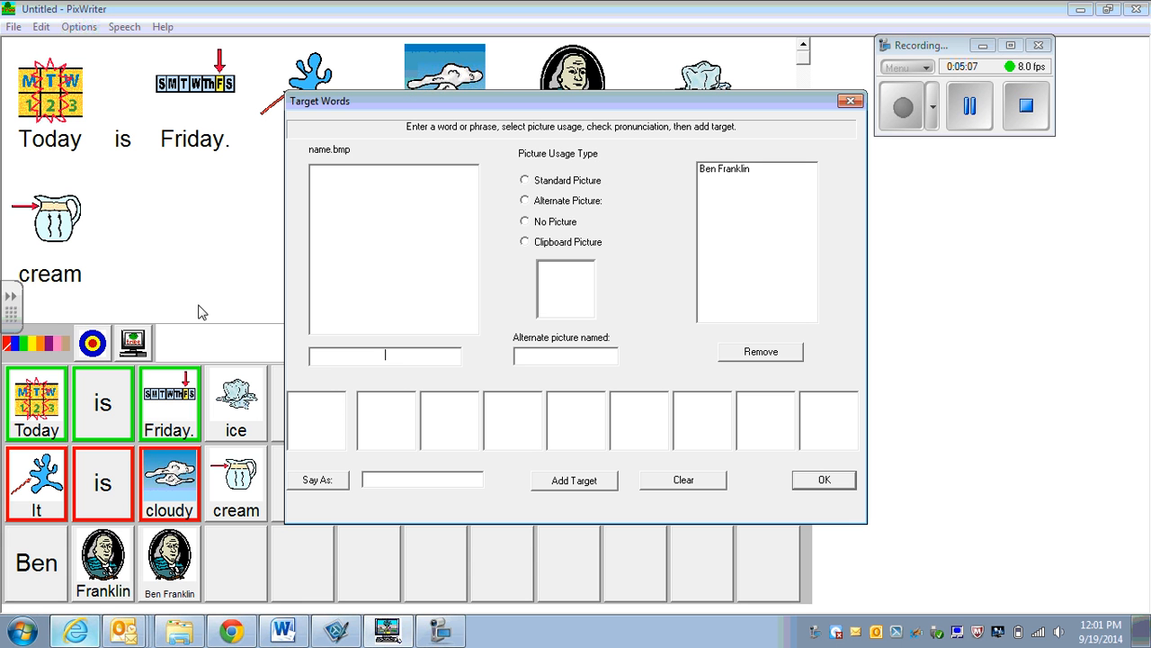
pyautogui.write('ice cream')
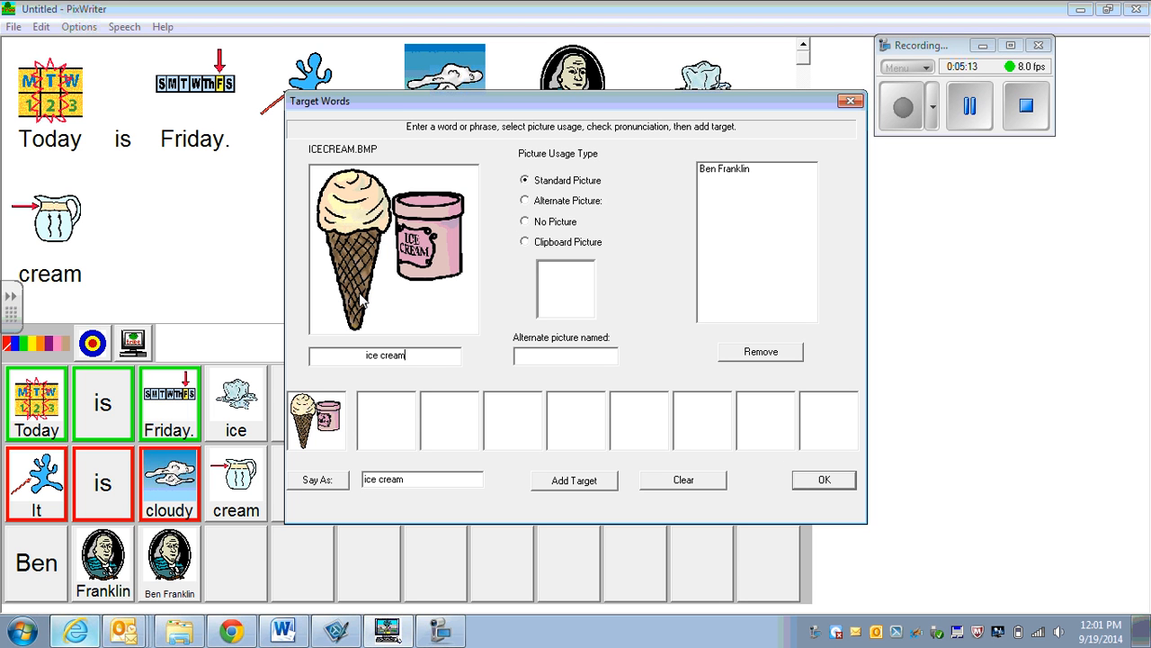
pyautogui.click(553, 481)
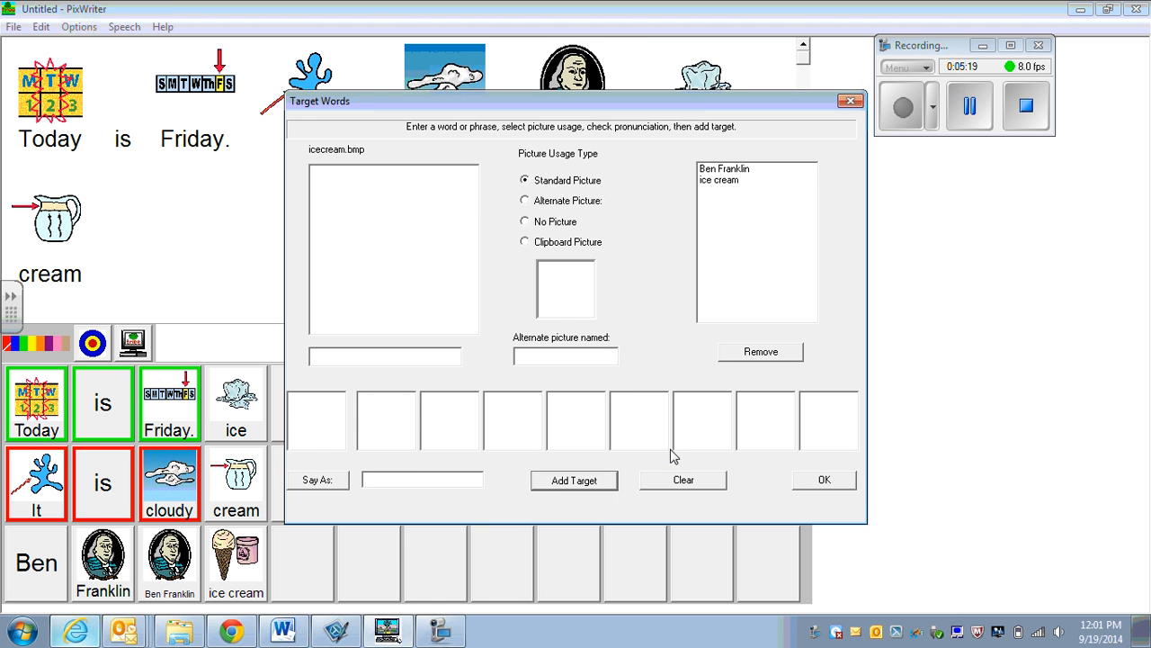
pyautogui.click(800, 486)
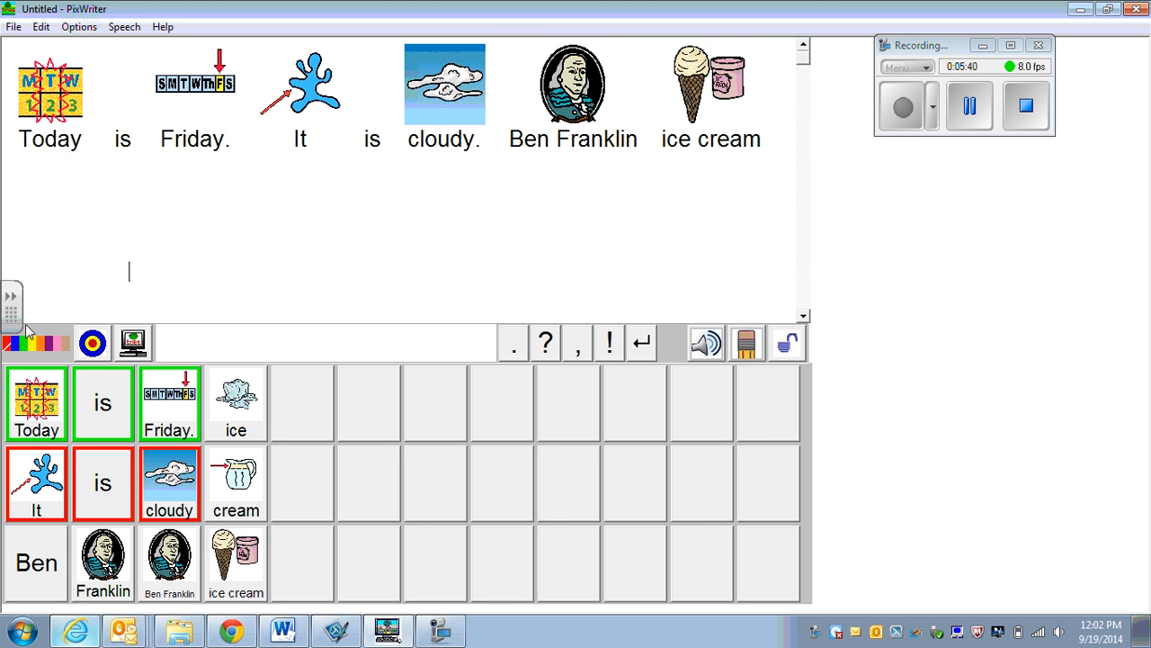
# Add a girl's first name as a target word with the alternate "freckles" picture found under "girl", and write that name after "ice cream"
pyautogui.click(93, 340)
pyautogui.write('Mary')
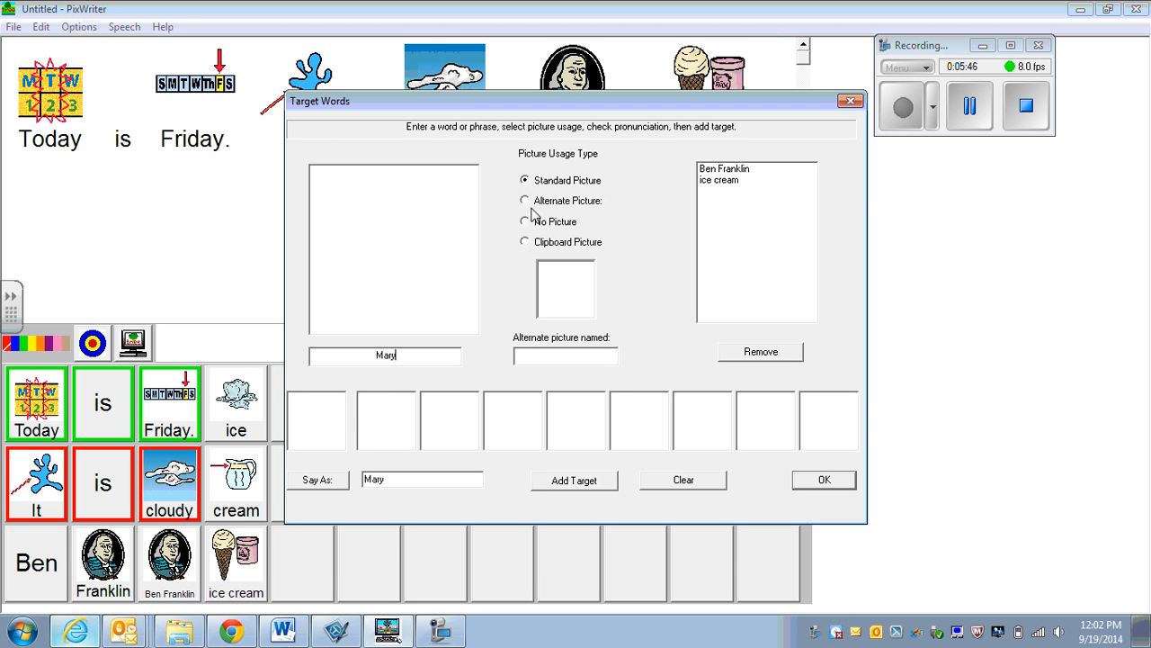
pyautogui.click(550, 356)
pyautogui.write('girl')
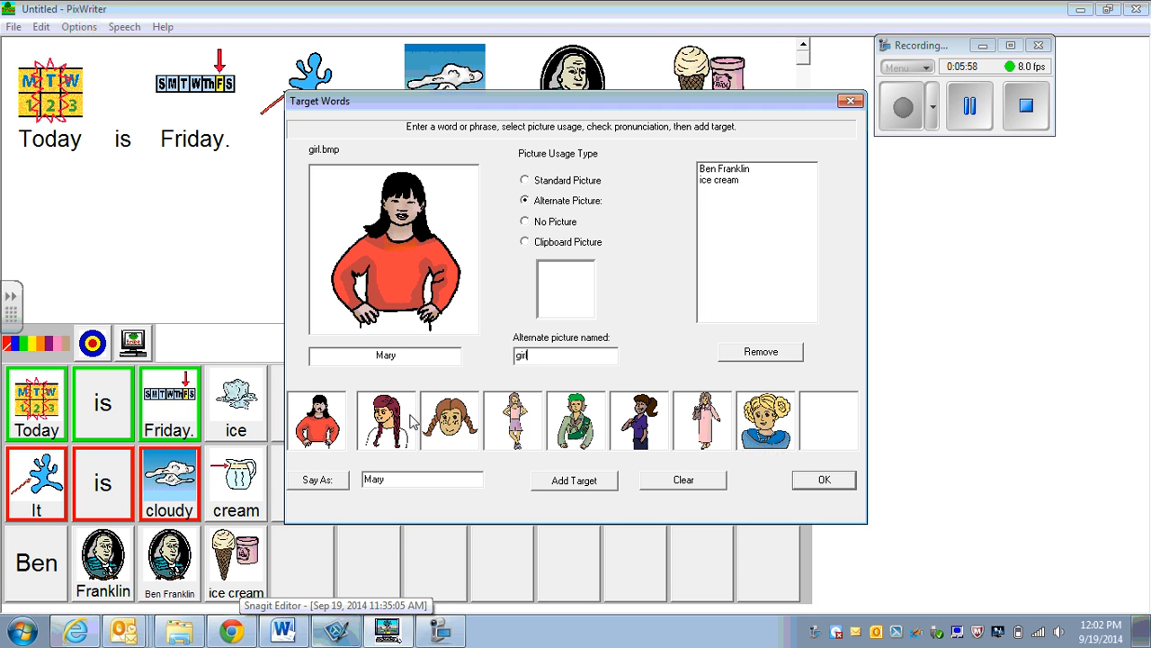
pyautogui.click(452, 433)
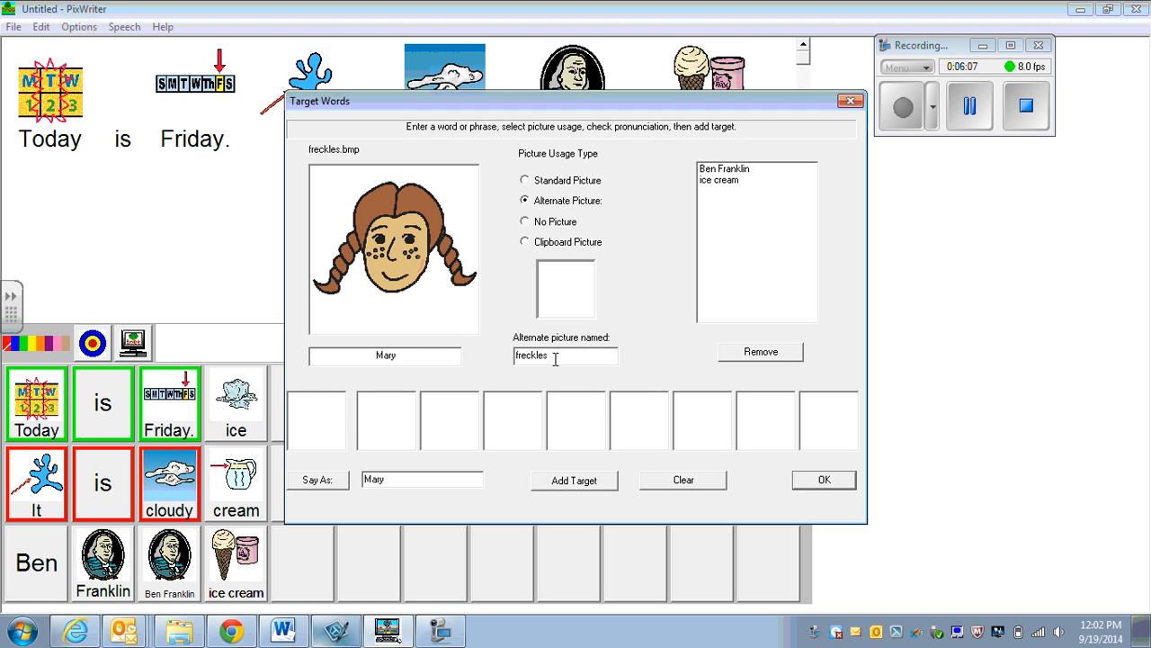
pyautogui.click(574, 480)
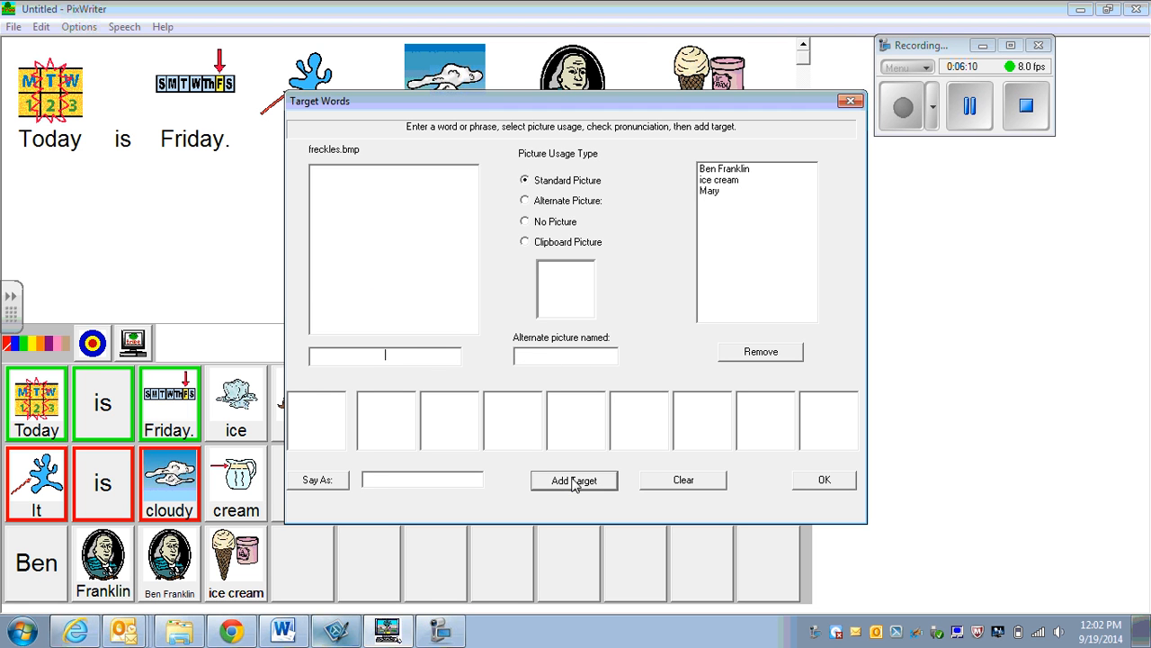
pyautogui.click(814, 488)
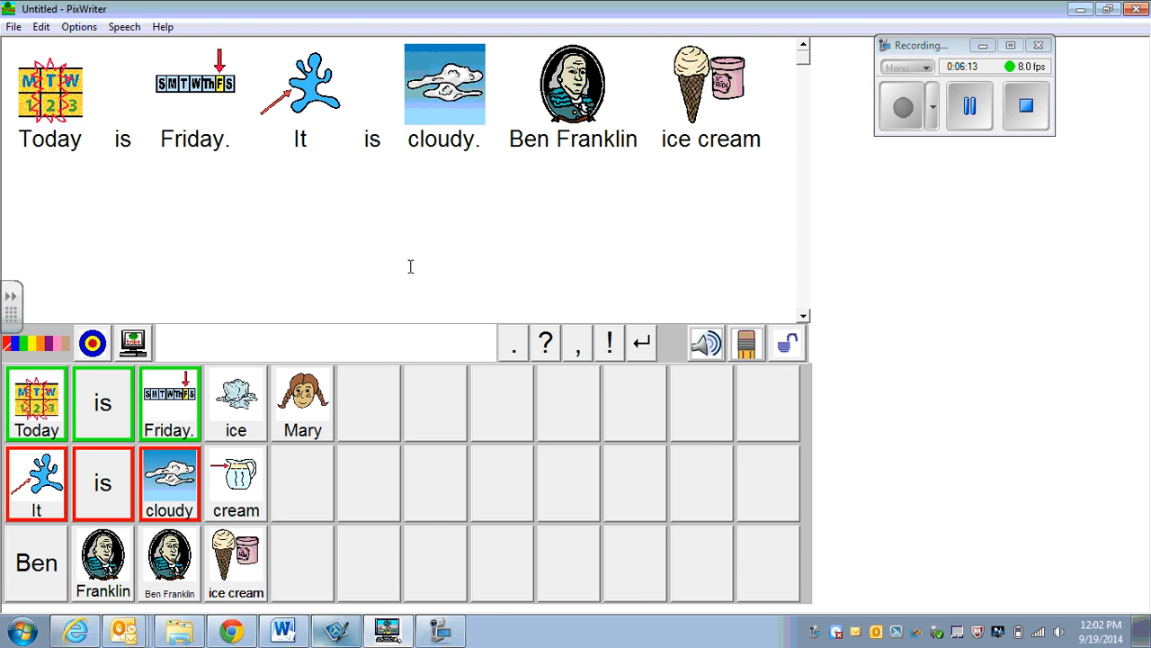
pyautogui.write('Mary')
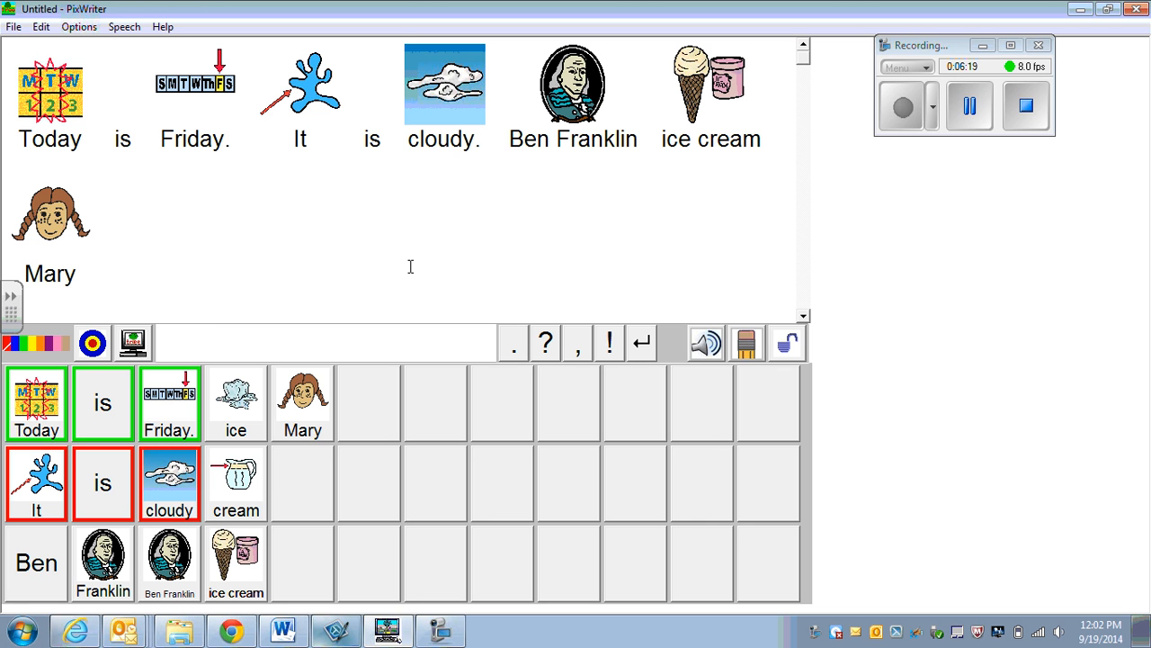
pyautogui.click(92, 344)
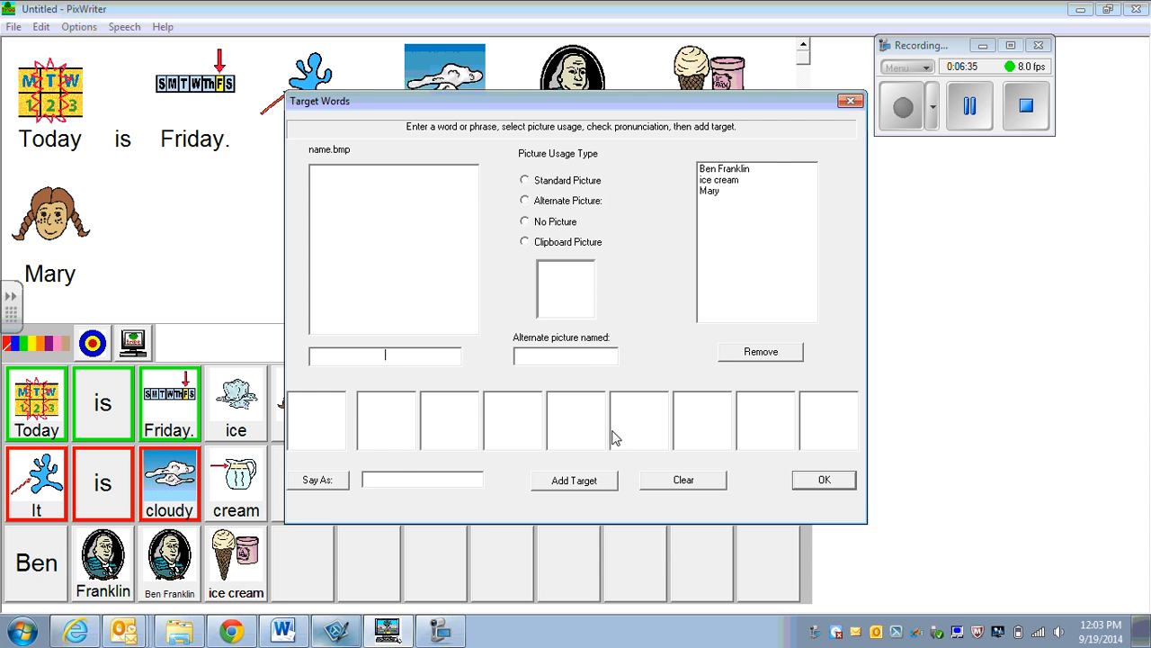
pyautogui.click(822, 480)
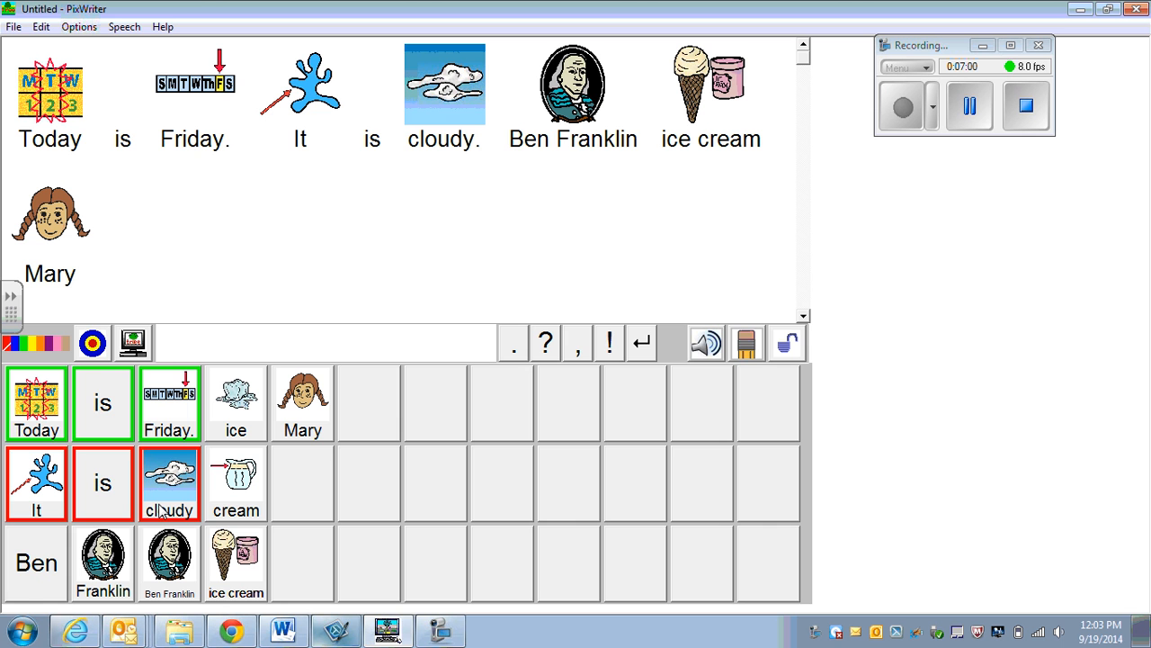
# Remove "Ben", "Franklin", "Ben Franklin", "ice cream", "cream", "ice" and the girl's name from the word grid
pyautogui.click(25, 589)
pyautogui.click(121, 584)
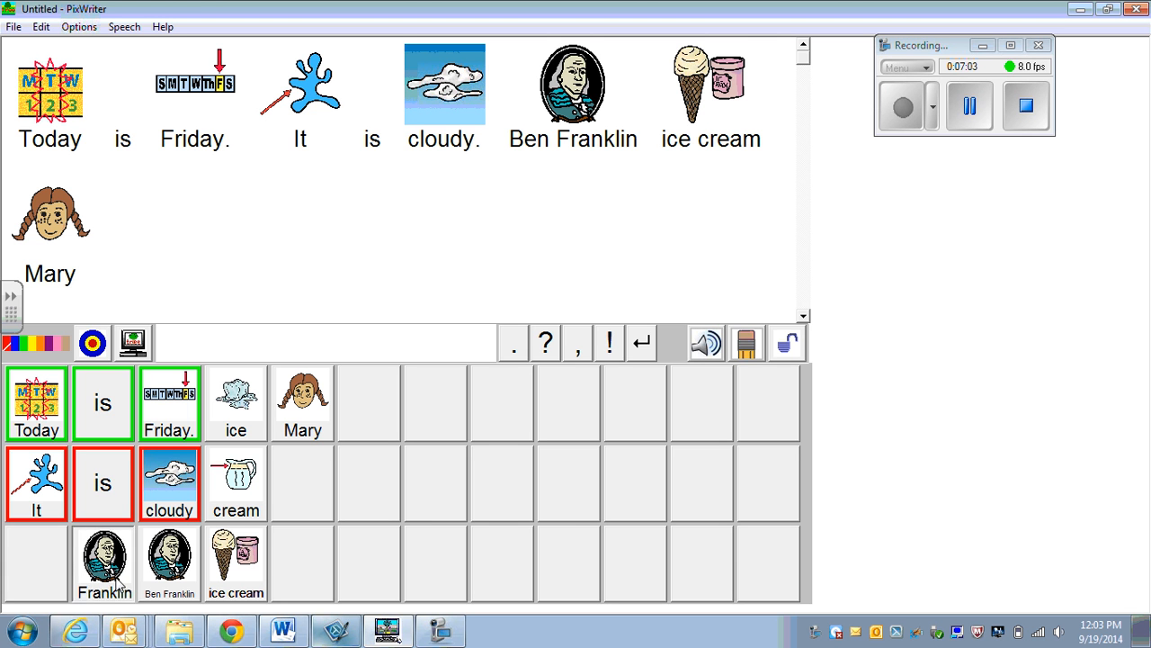
pyautogui.click(183, 582)
pyautogui.click(236, 584)
pyautogui.click(226, 497)
pyautogui.click(255, 388)
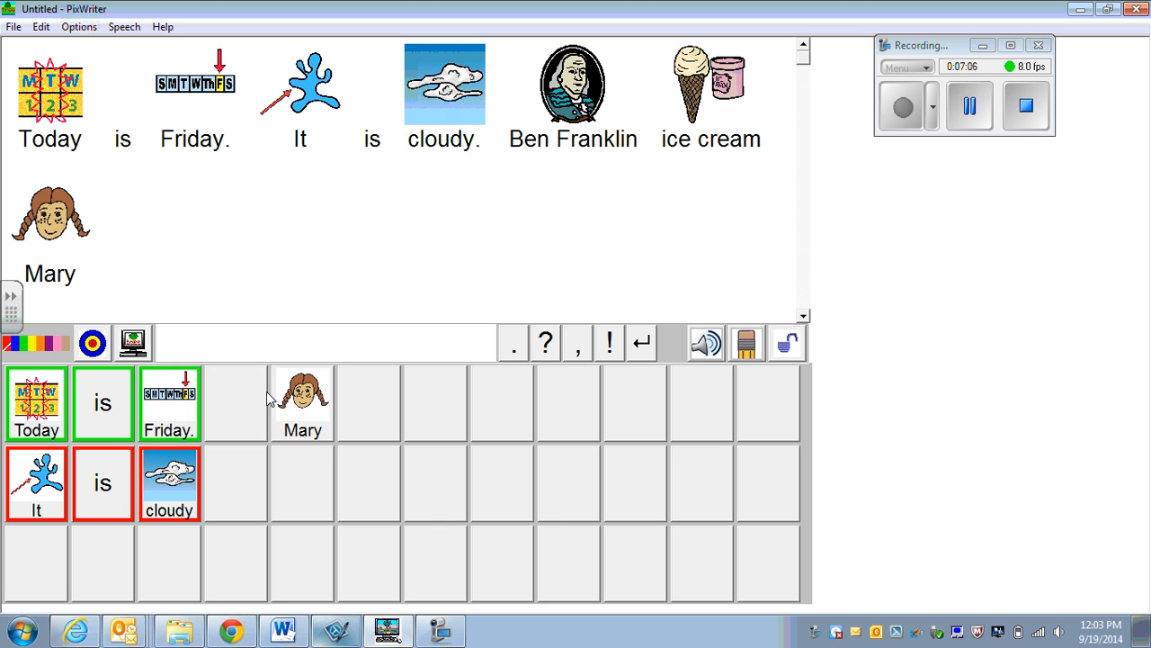
pyautogui.click(292, 402)
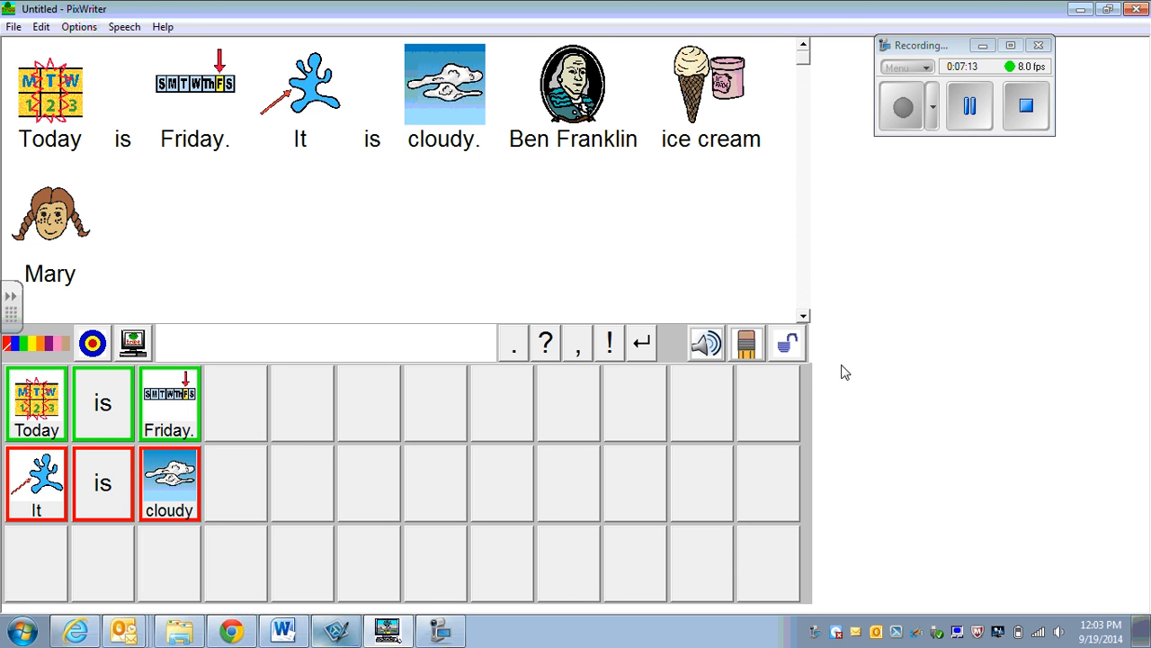
# Lock the word bank and write "Today is Friday." with the green-outlined grid words
pyautogui.click(789, 344)
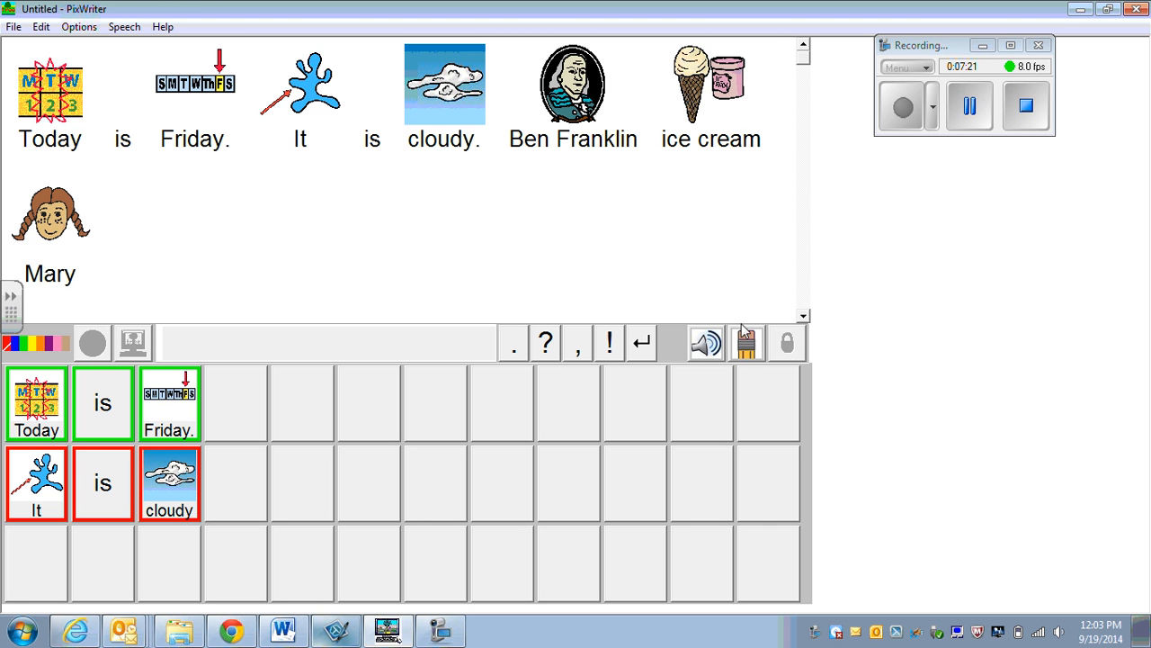
pyautogui.click(55, 433)
pyautogui.click(107, 436)
pyautogui.click(173, 428)
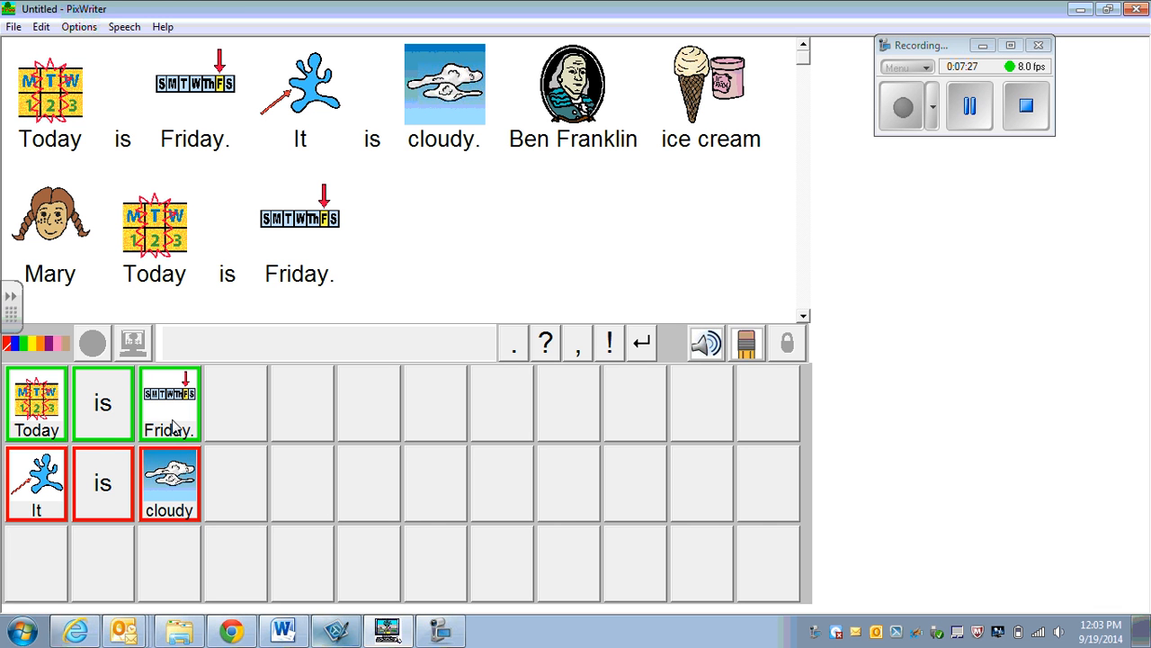
# Write another first name after "Friday." and unlock the word bank
pyautogui.write('Diana')
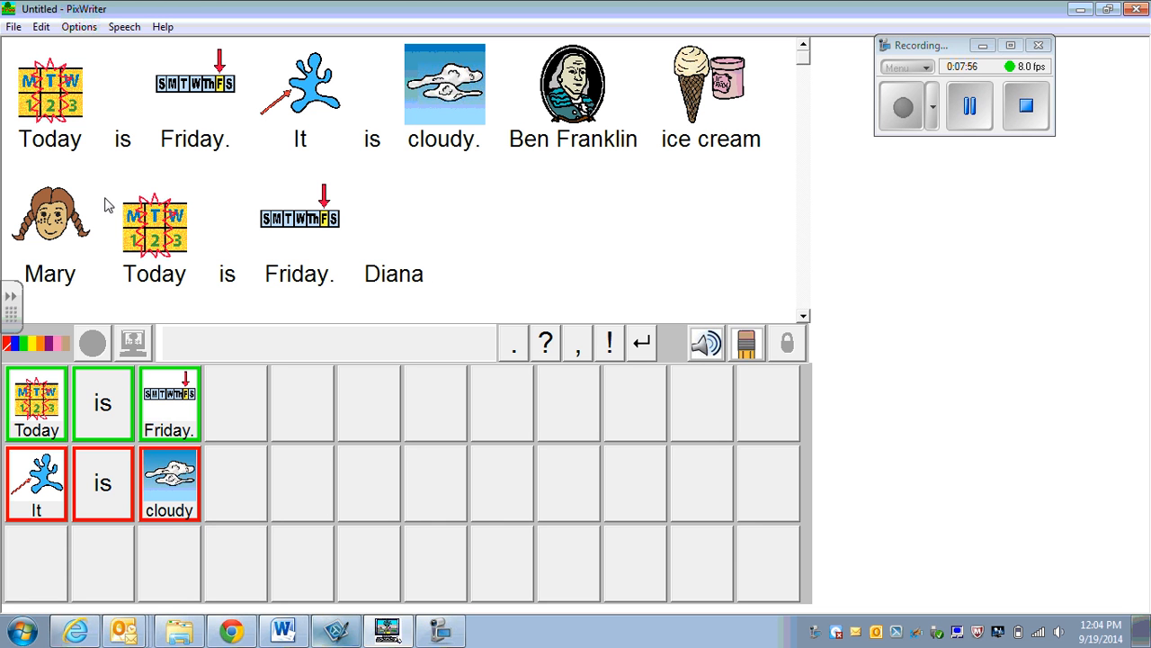
pyautogui.click(40, 28)
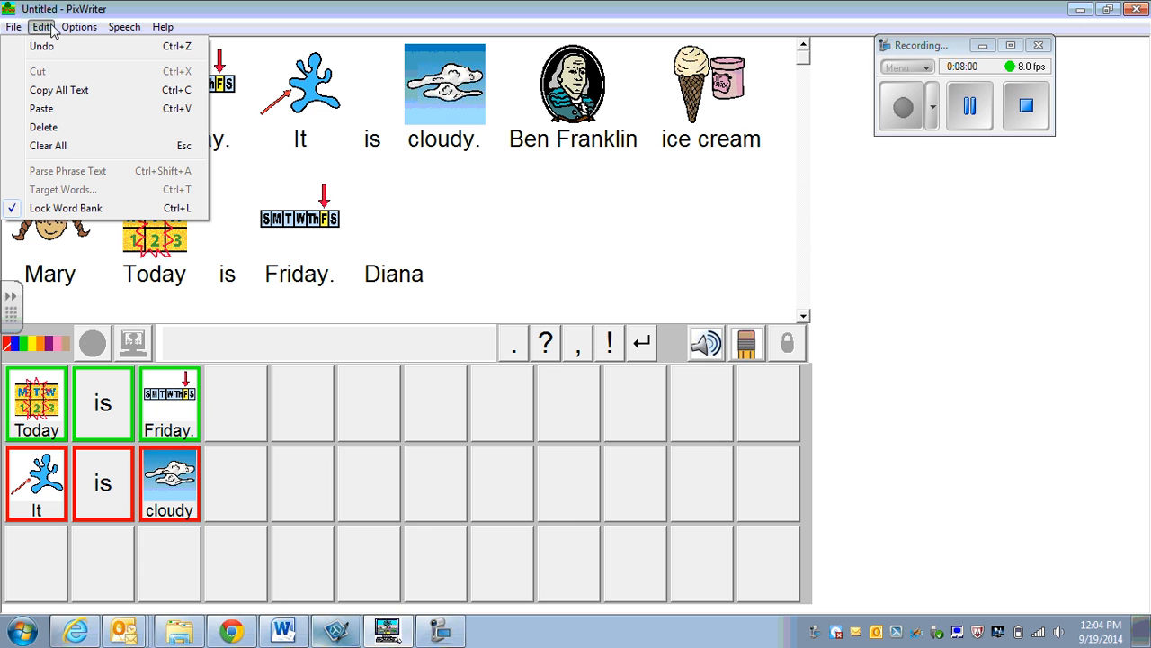
pyautogui.click(66, 208)
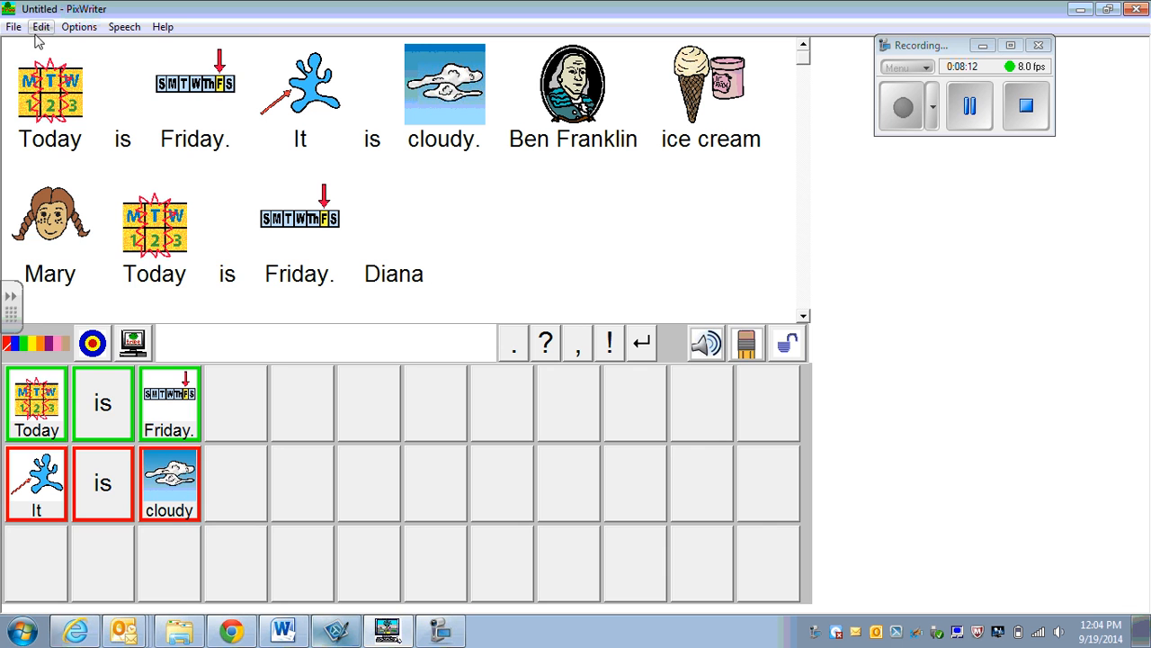
# Write "I" after the last name with the Female (I me my) pictures in use
pyautogui.click(81, 28)
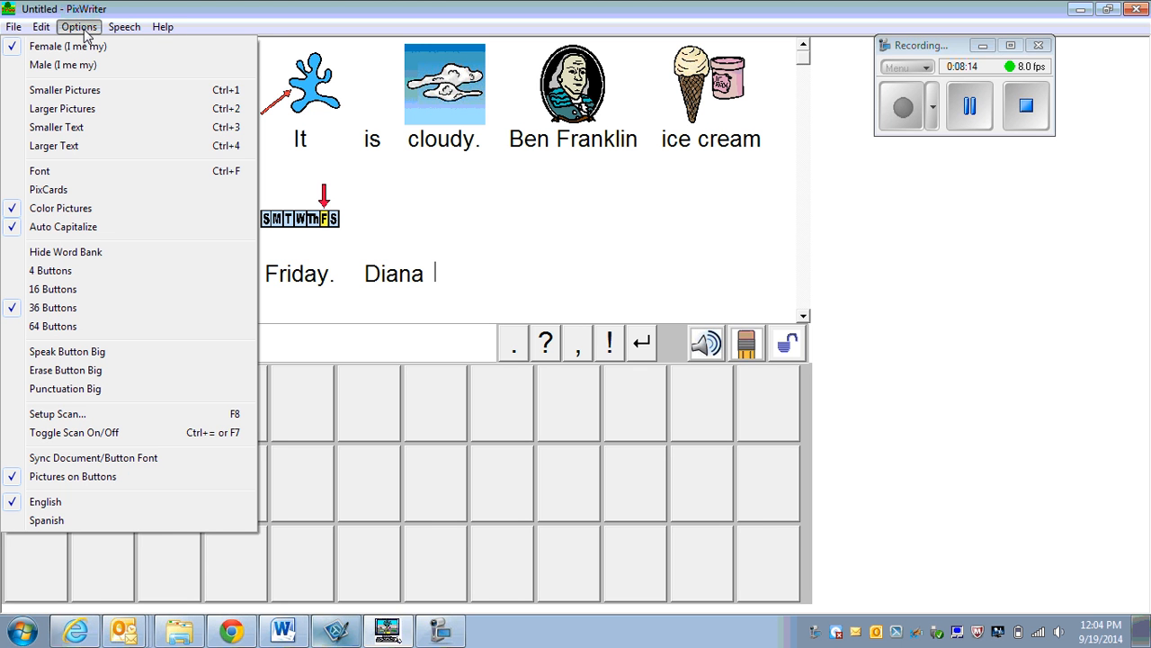
pyautogui.click(446, 273)
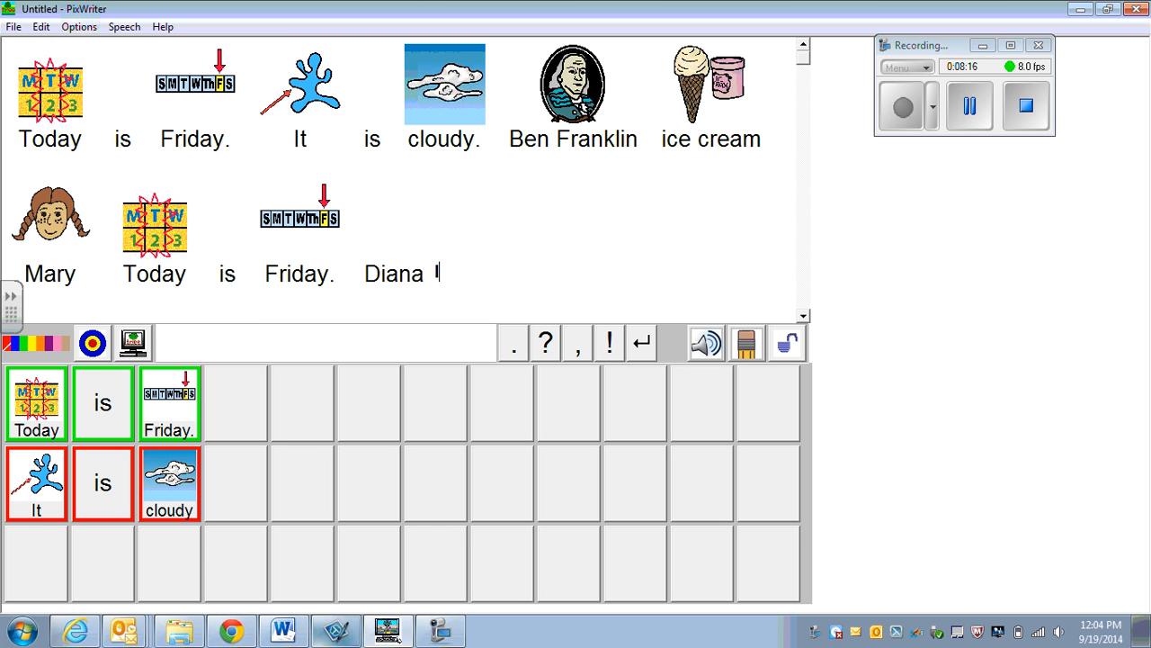
pyautogui.write('I')
# Switch the pronoun pictures to Male (I me my) and write a second "I"
pyautogui.click(79, 27)
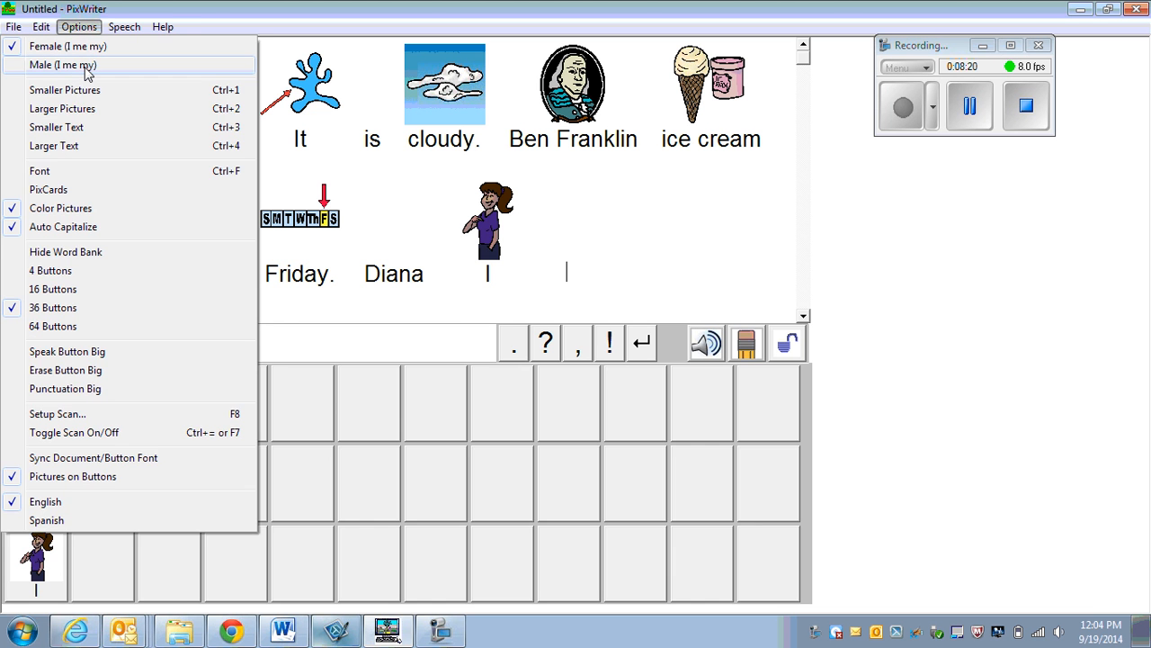
pyautogui.click(63, 65)
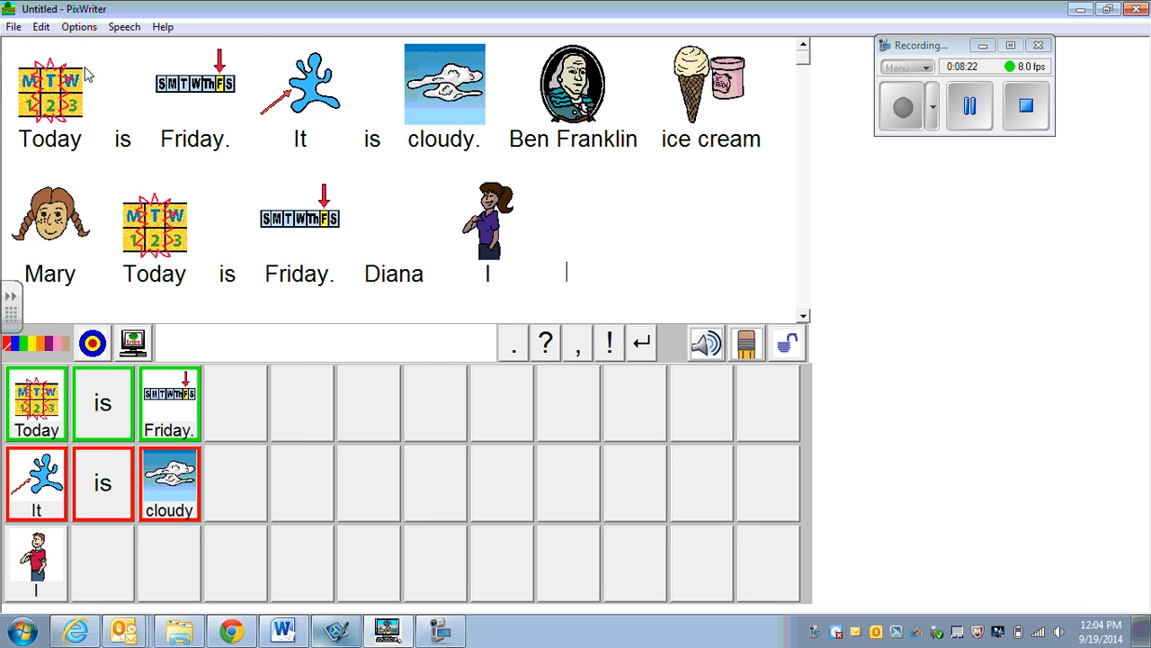
pyautogui.click(79, 27)
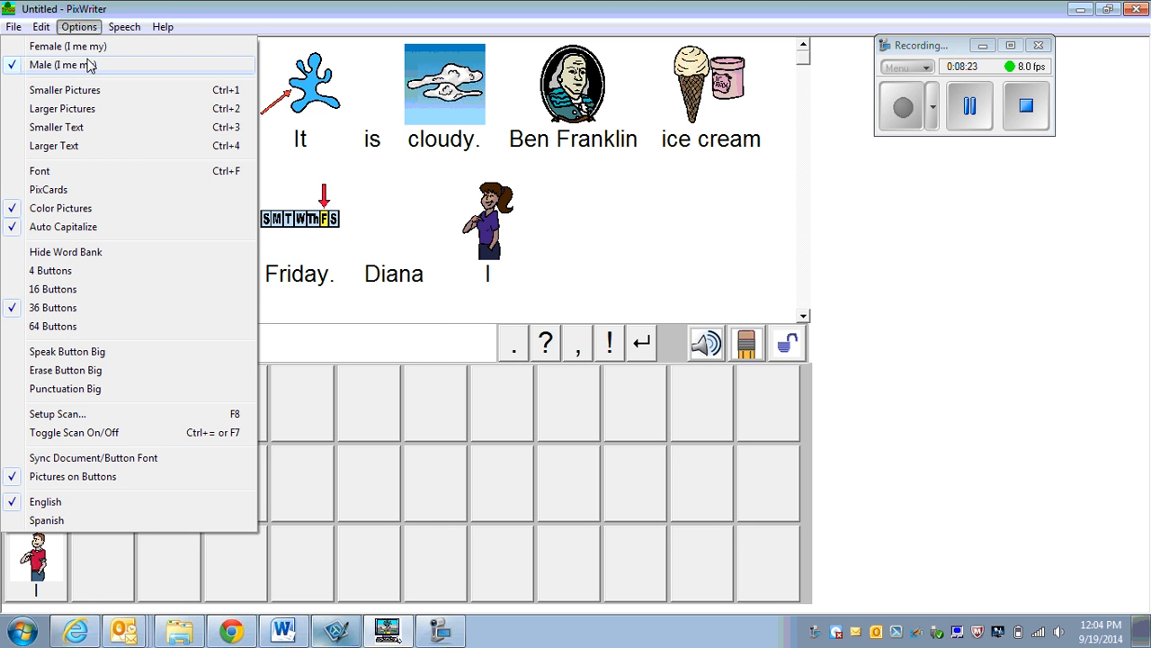
pyautogui.click(550, 249)
pyautogui.write('I')
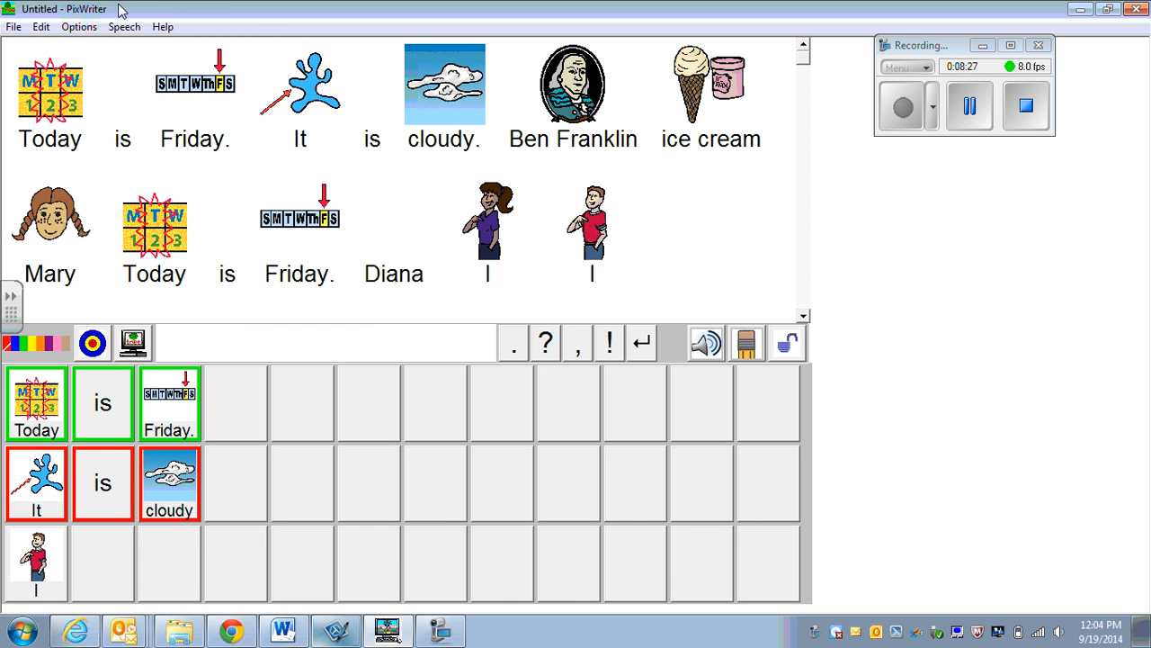
# Make the text one size larger and set the word bank to 64 buttons
pyautogui.click(89, 28)
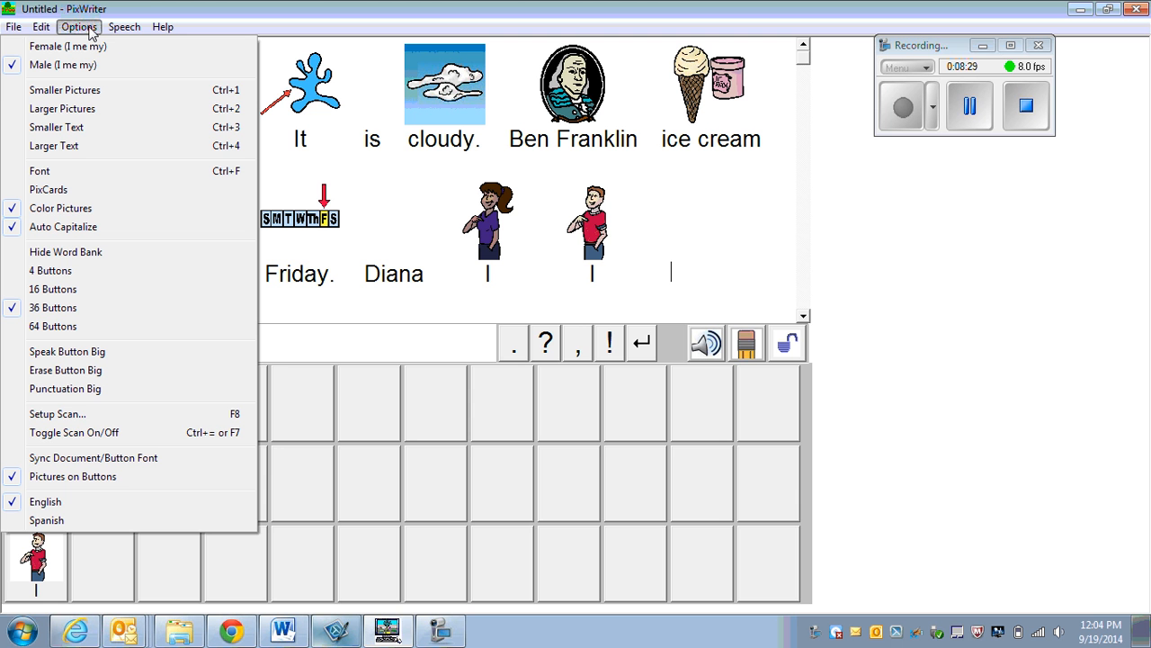
pyautogui.click(86, 146)
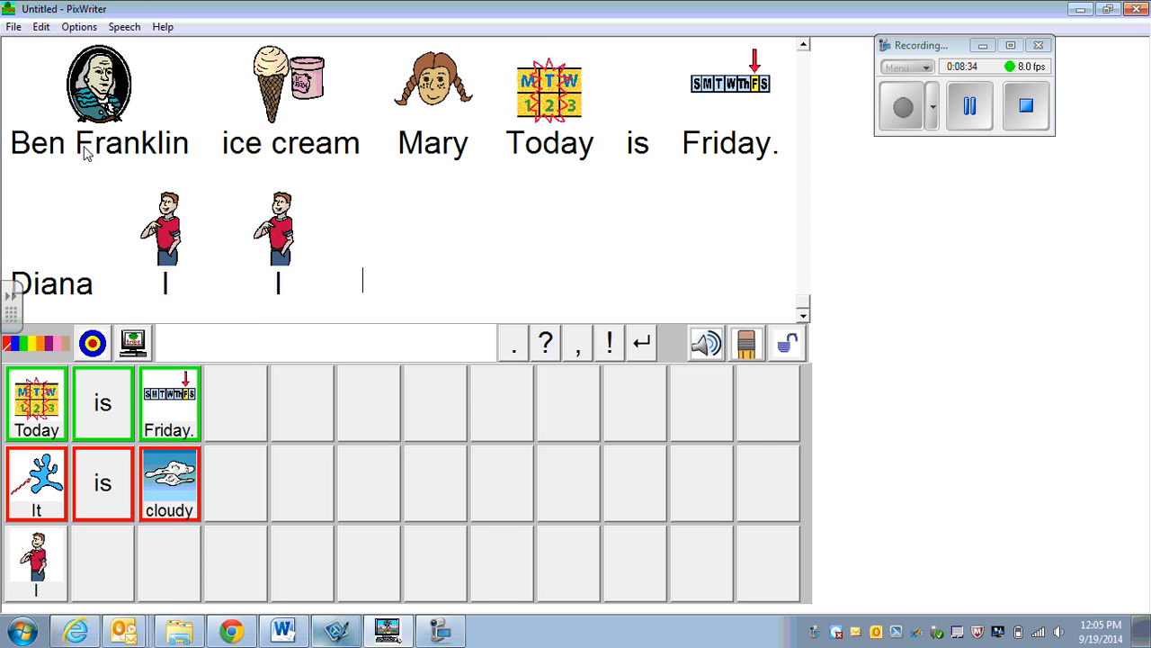
pyautogui.click(76, 30)
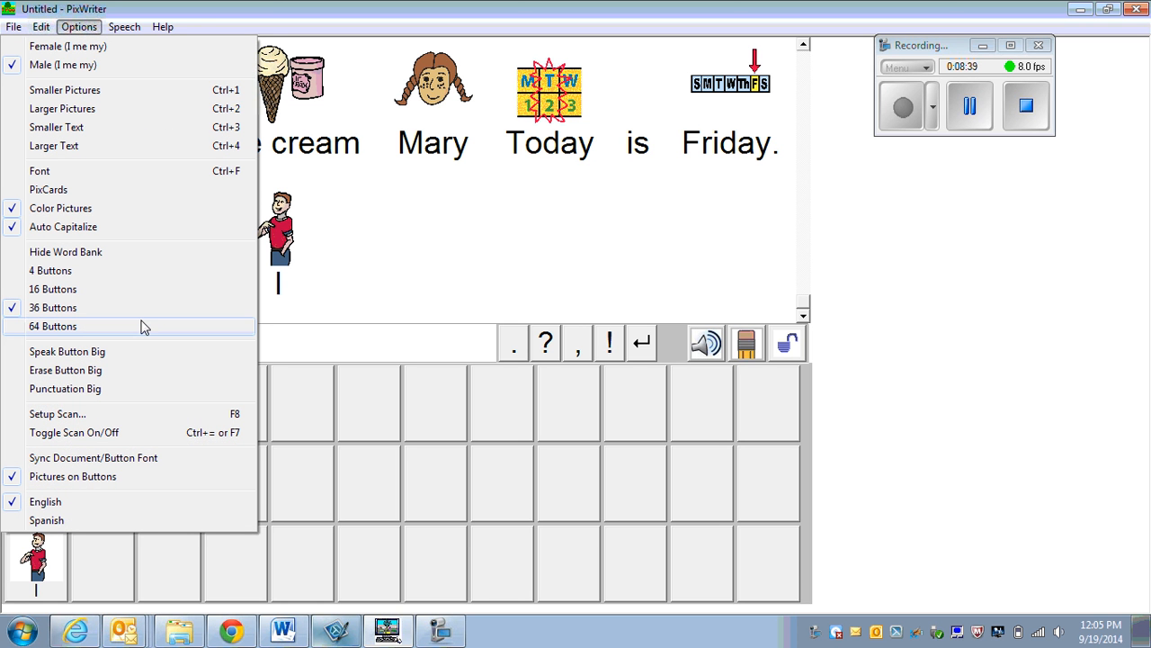
pyautogui.click(122, 329)
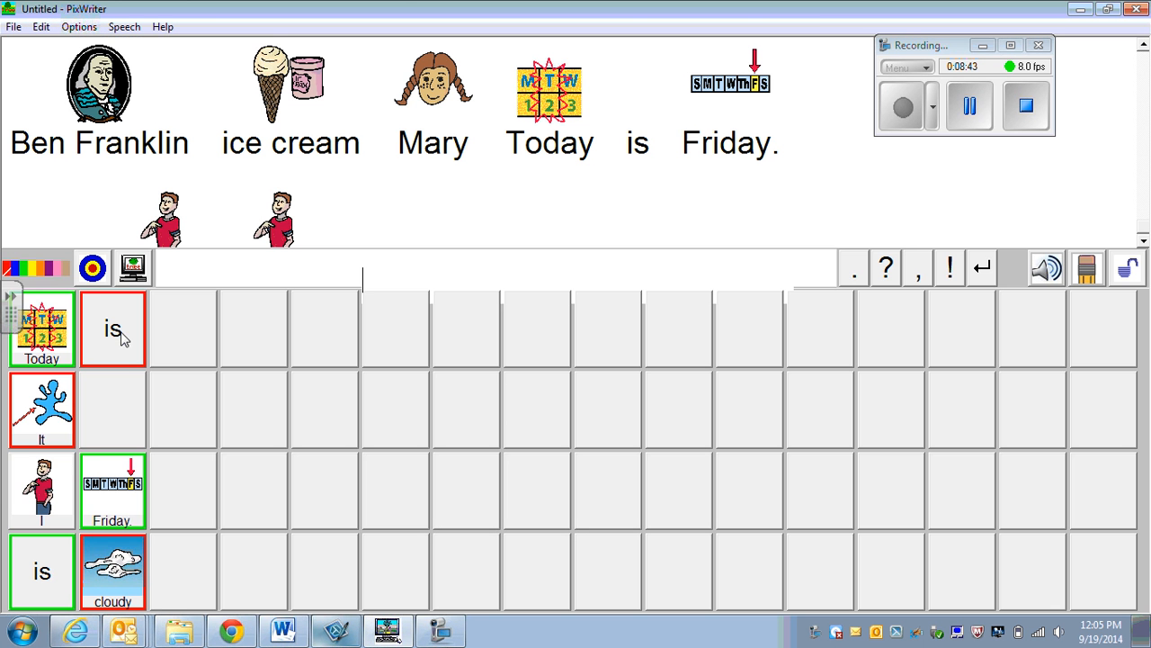
# Set the word bank to 16 buttons
pyautogui.click(79, 27)
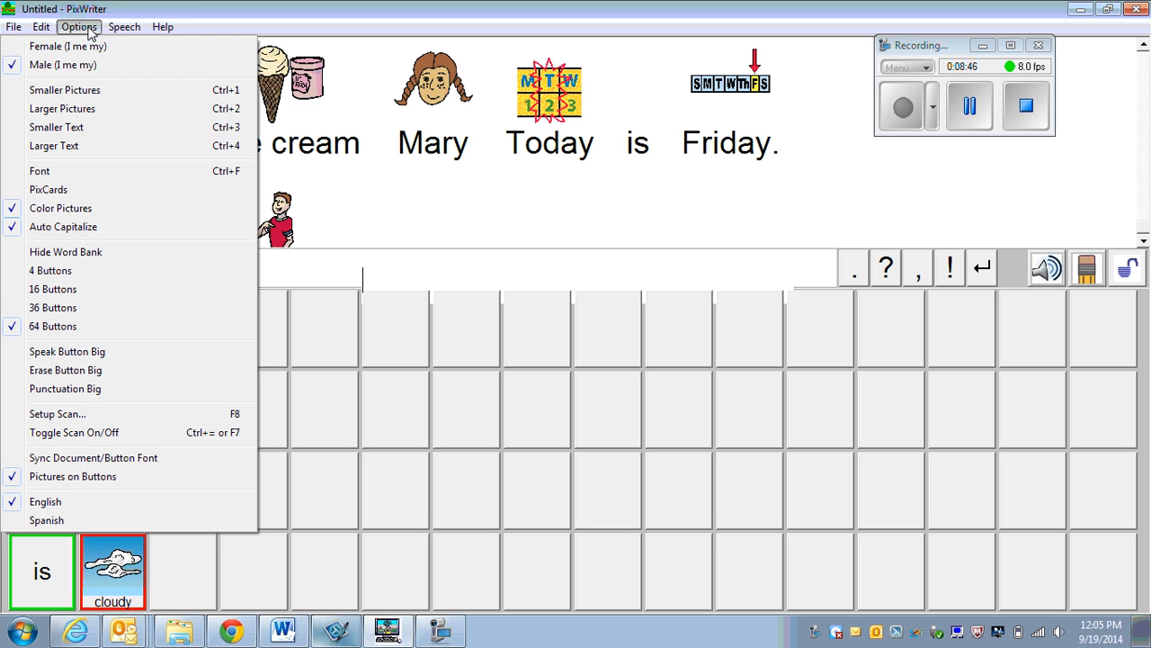
pyautogui.click(122, 290)
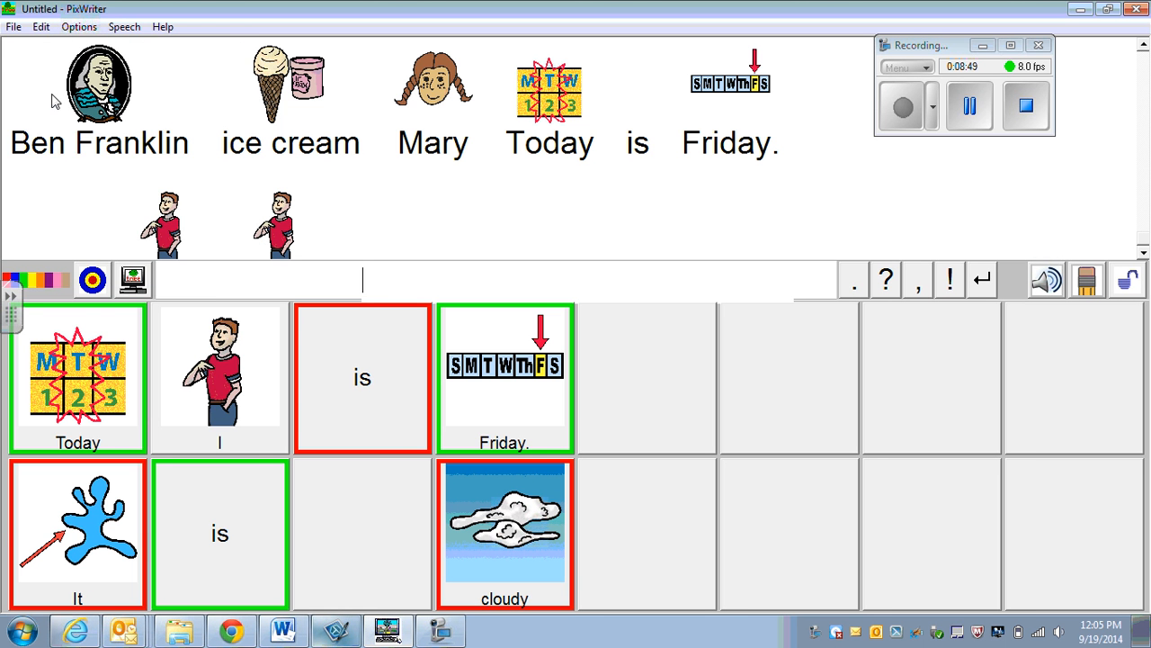
# Set the word bank to 4 buttons, and change it to 36 buttons
pyautogui.click(79, 27)
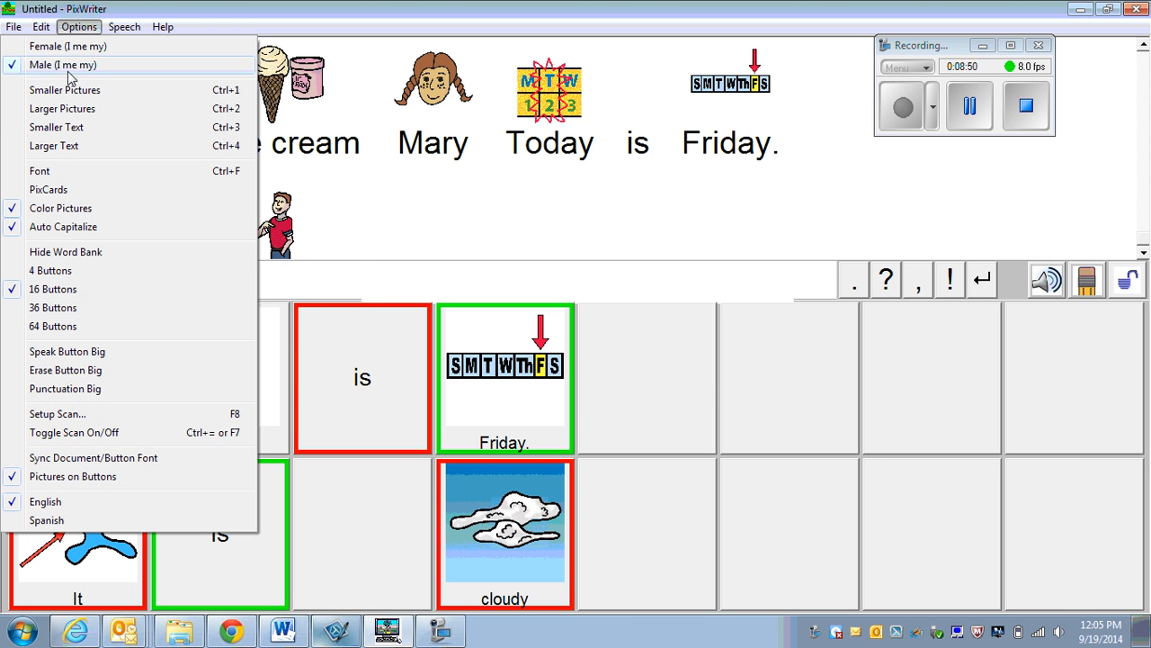
pyautogui.click(56, 269)
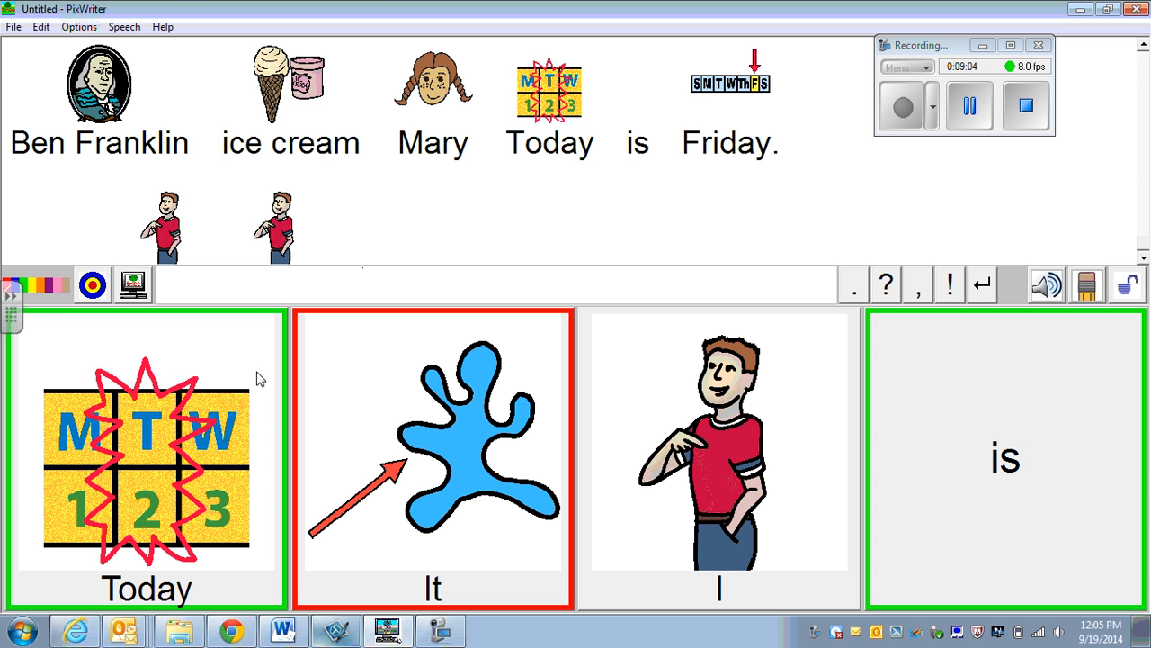
pyautogui.click(78, 29)
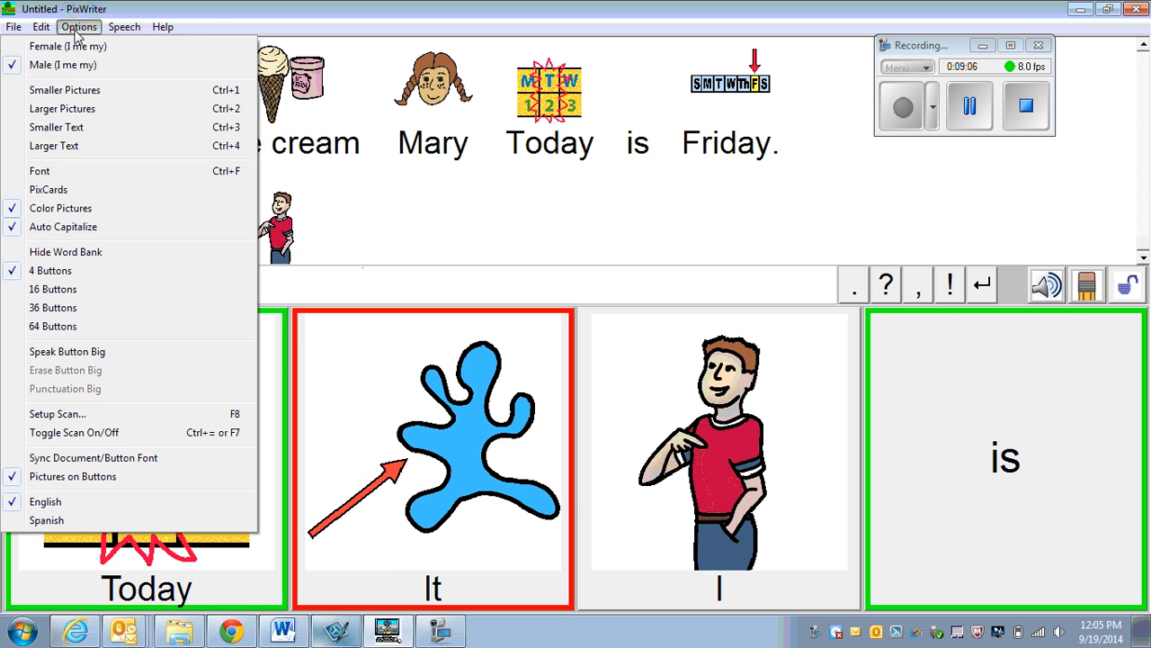
pyautogui.click(100, 307)
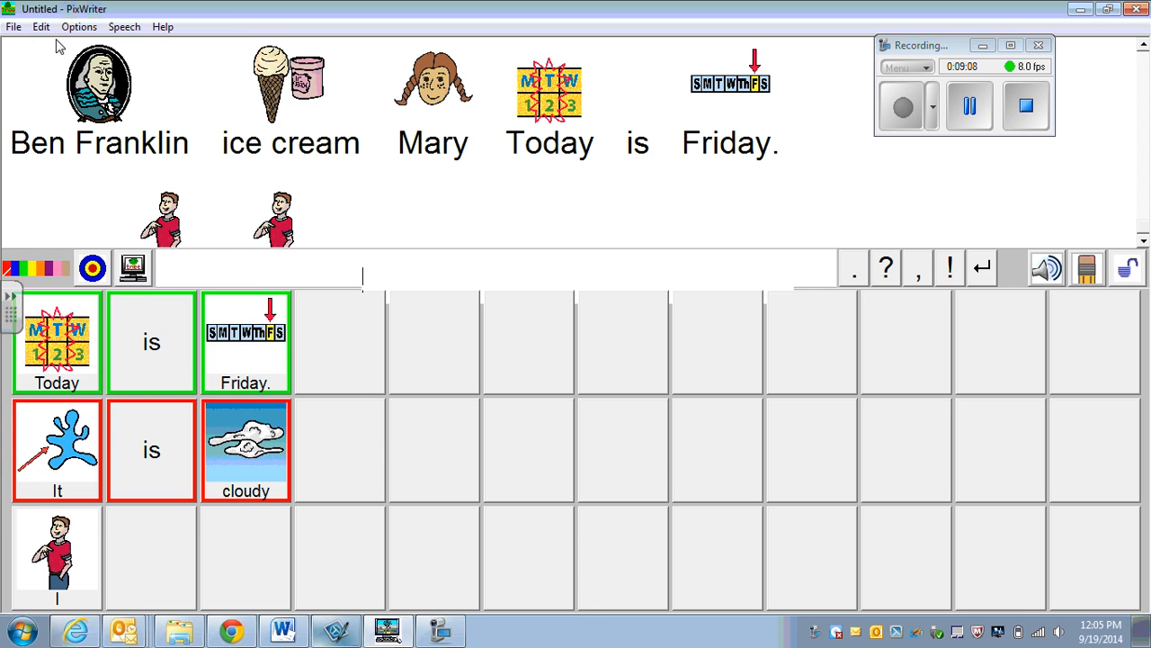
pyautogui.click(68, 29)
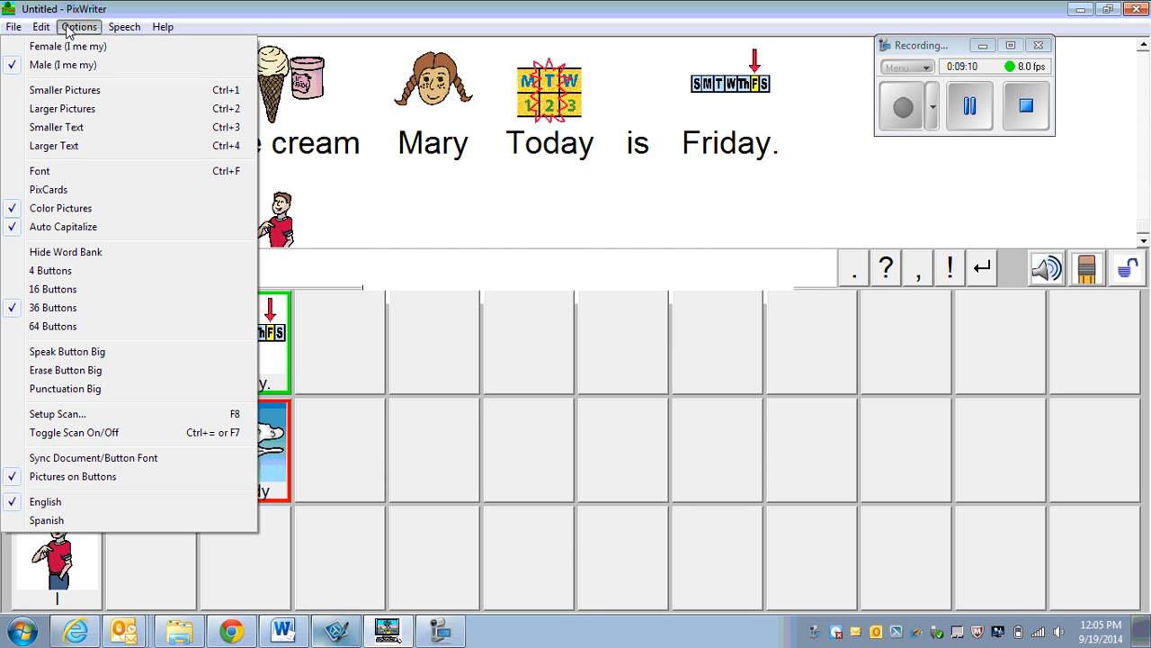
pyautogui.moveTo(115, 32)
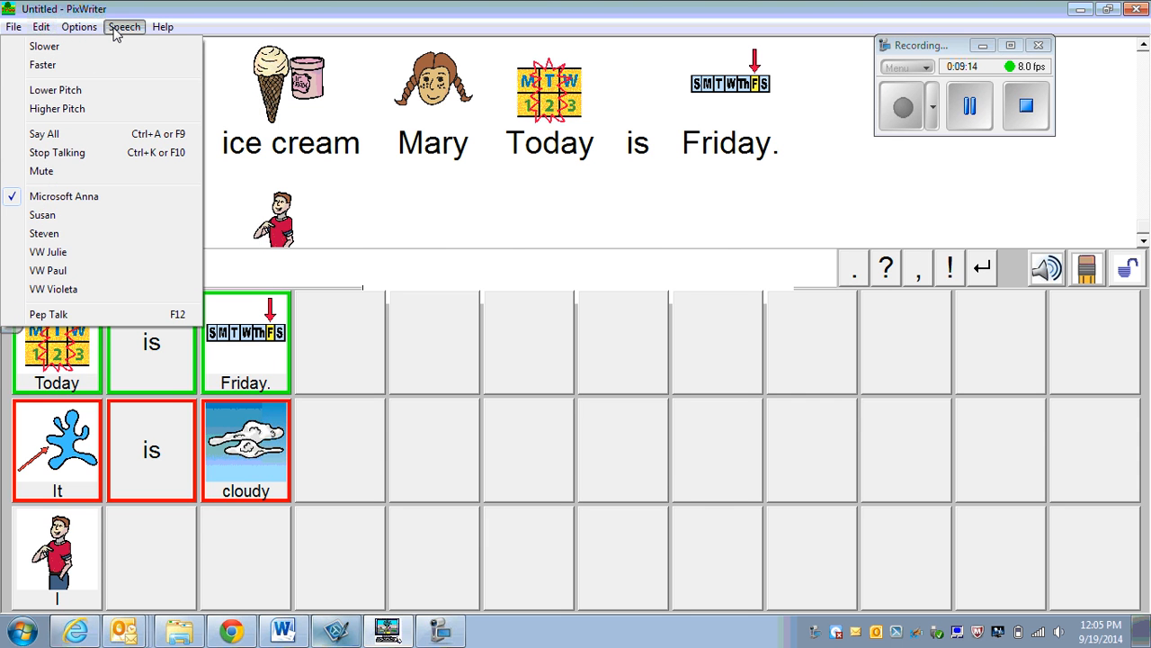
pyautogui.moveTo(52, 29)
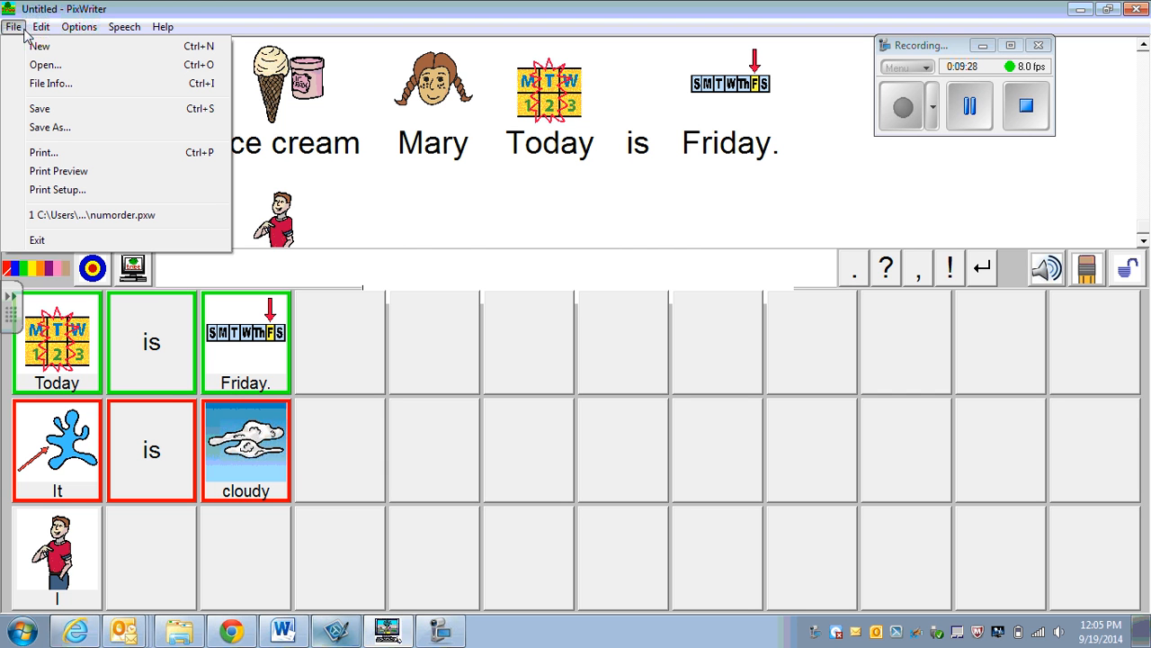
pyautogui.click(591, 221)
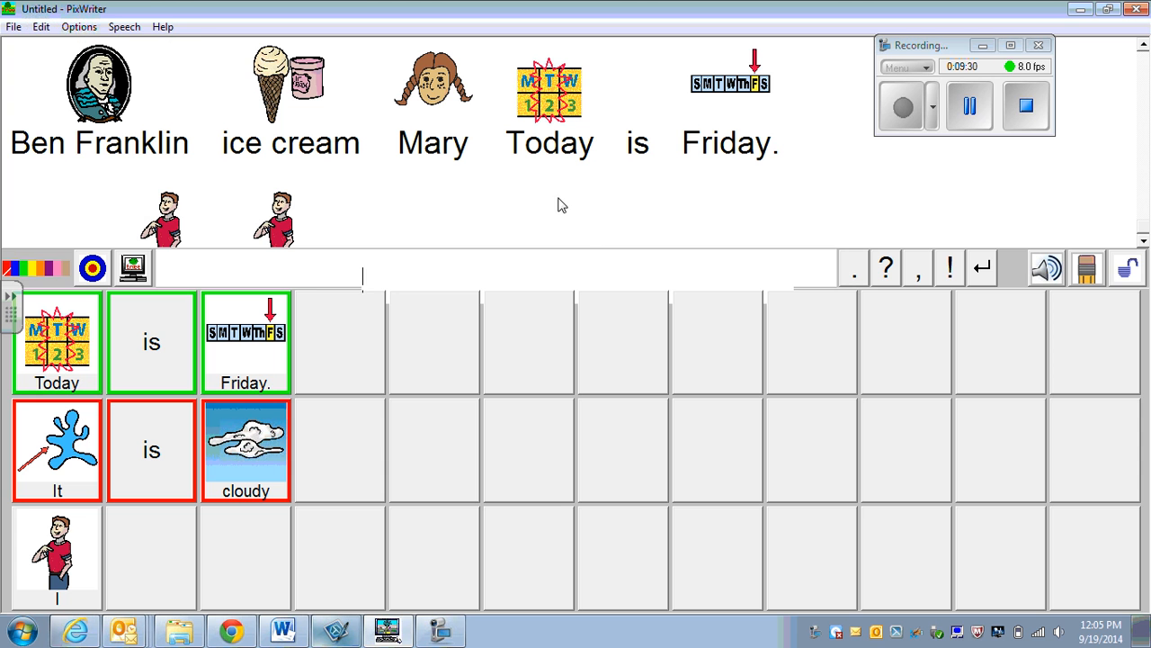